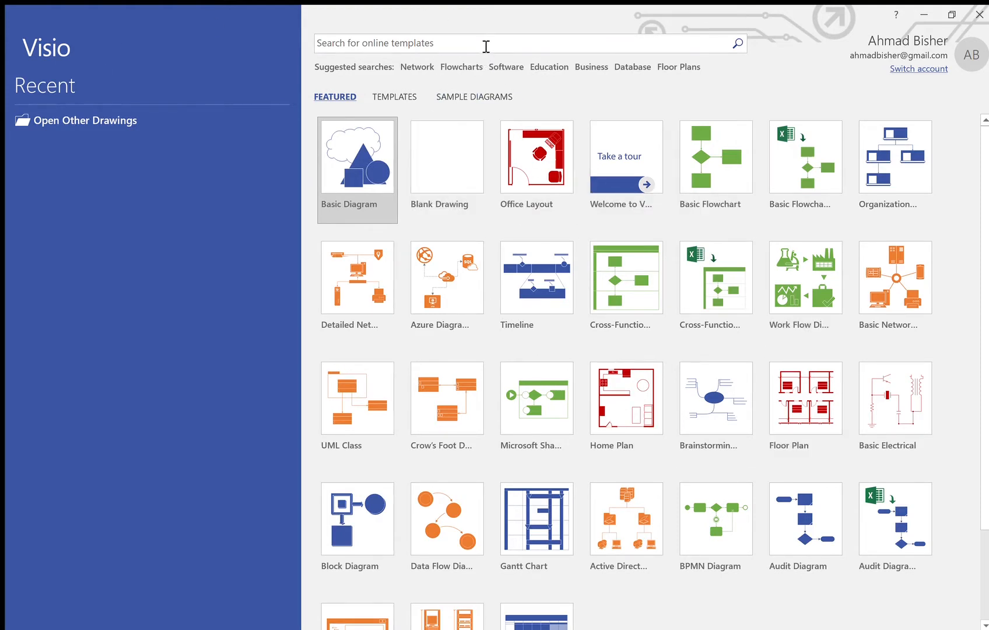
Step: Search the online templates for "office layout" and start a new drawing from the Office Layout template
click(485, 45)
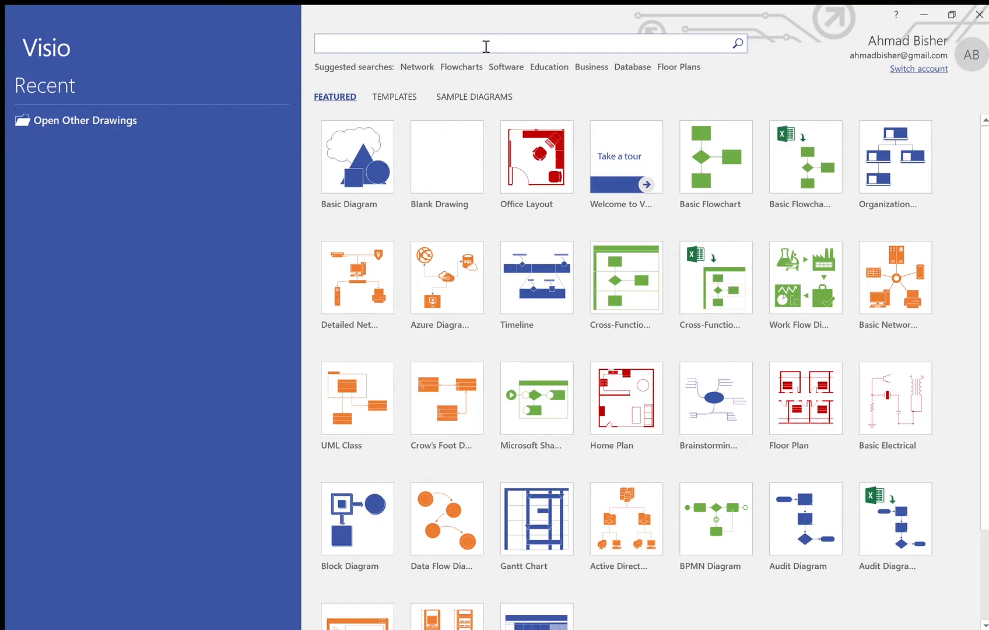
text(office layout)
key(Return)
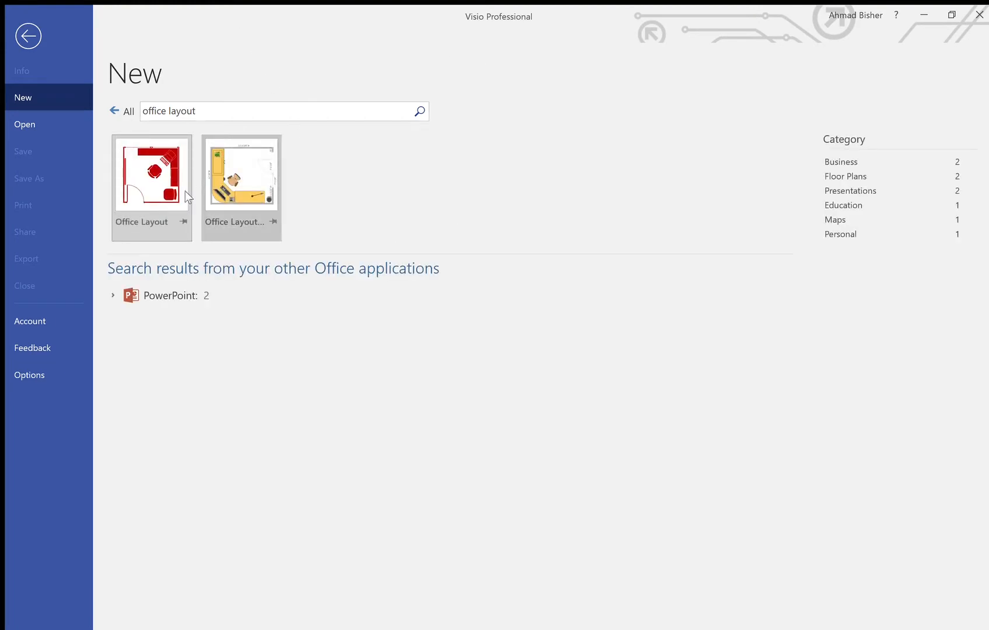
click(155, 188)
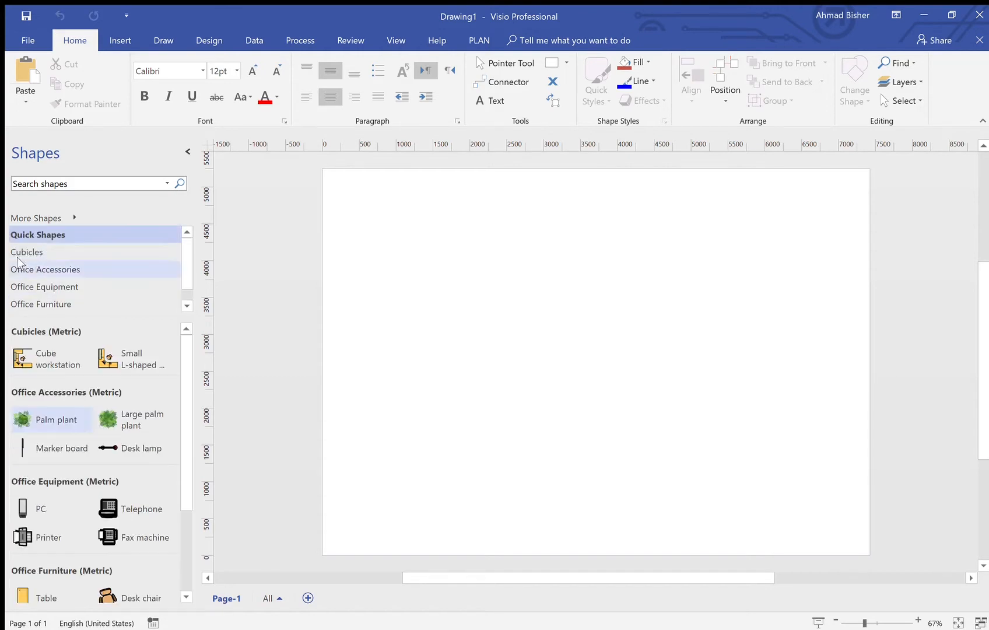
Step: Browse the Cubicles, Office Accessories, Office Equipment, Office Furniture, and Walls, Doors and Windows stencils
click(28, 247)
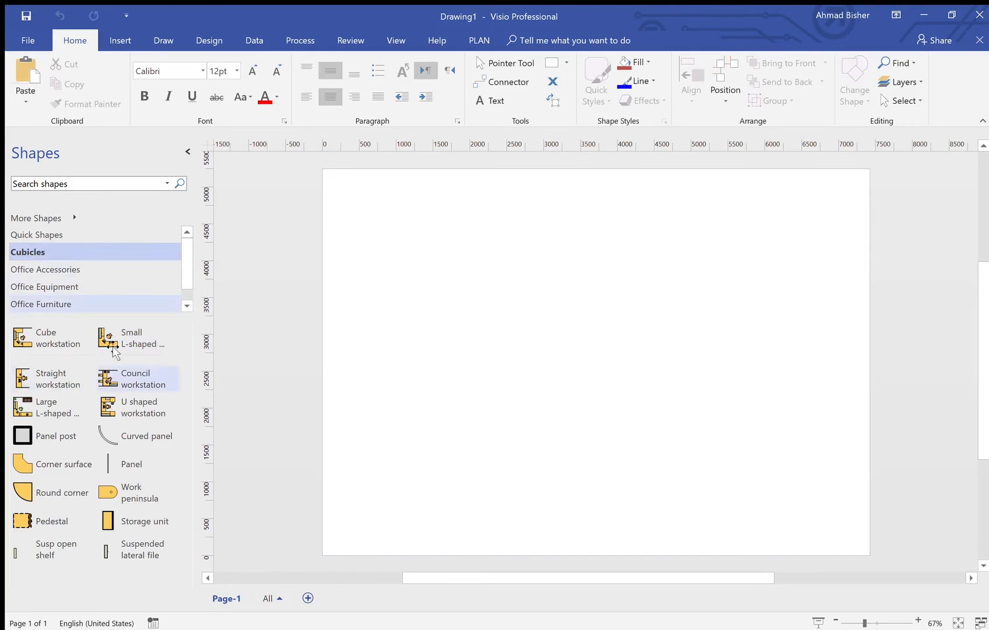
click(67, 263)
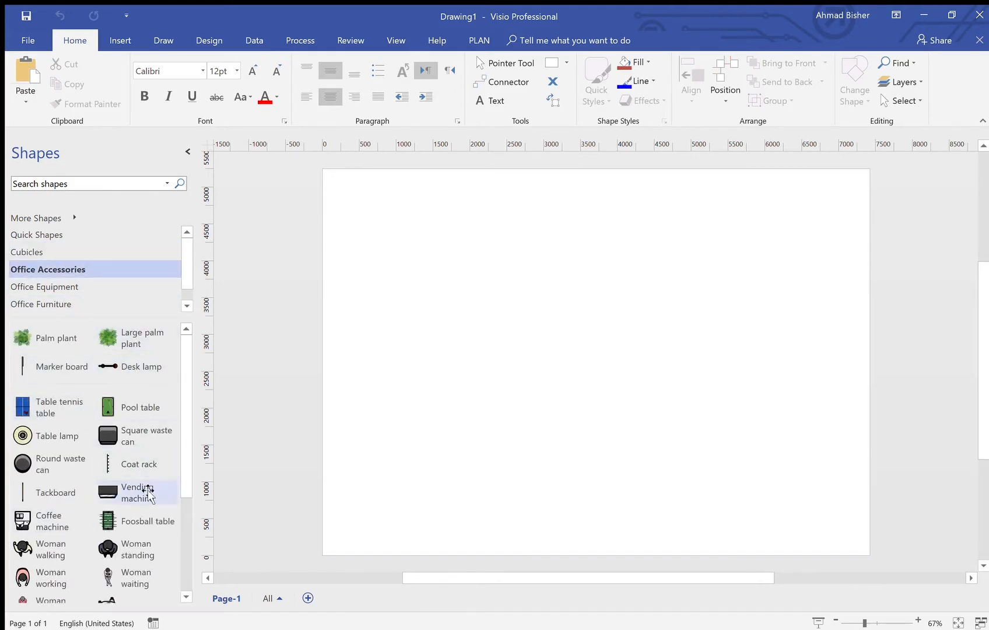
click(54, 287)
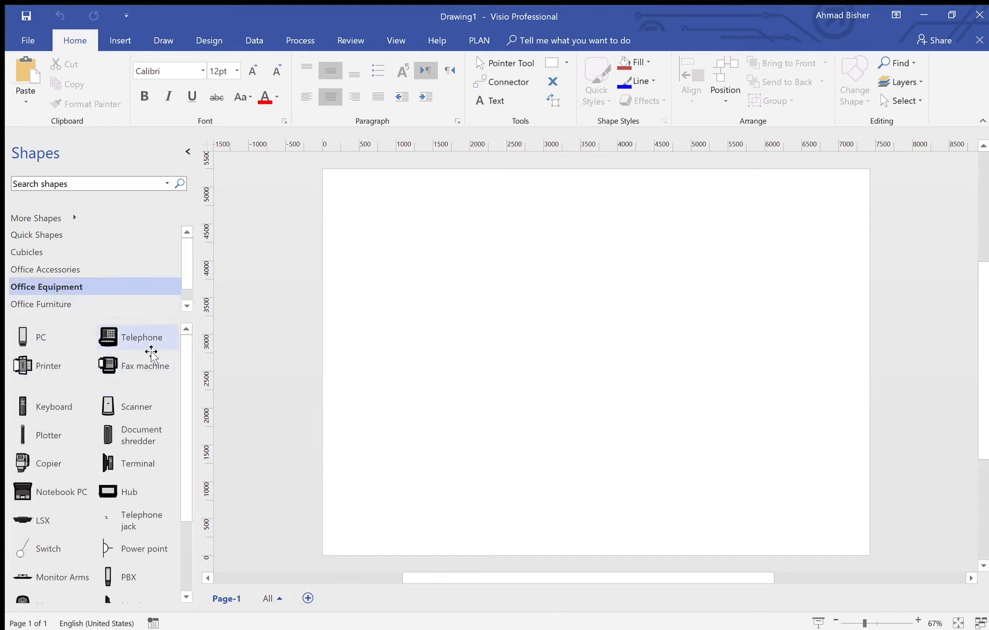
click(66, 304)
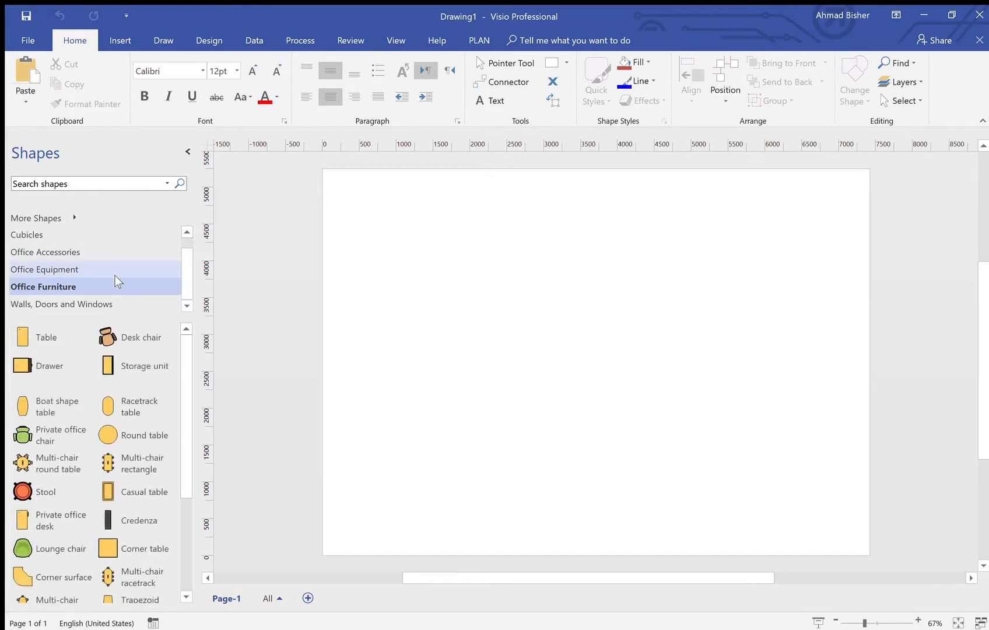
click(66, 302)
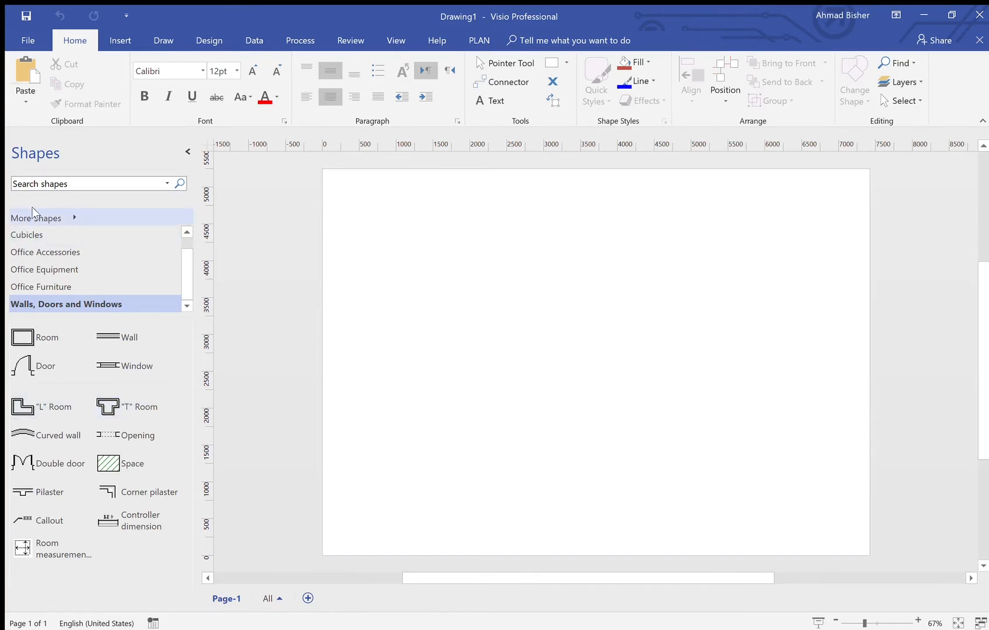
Step: Search the shapes for "desk", look over the matching shapes and clear the search
click(76, 186)
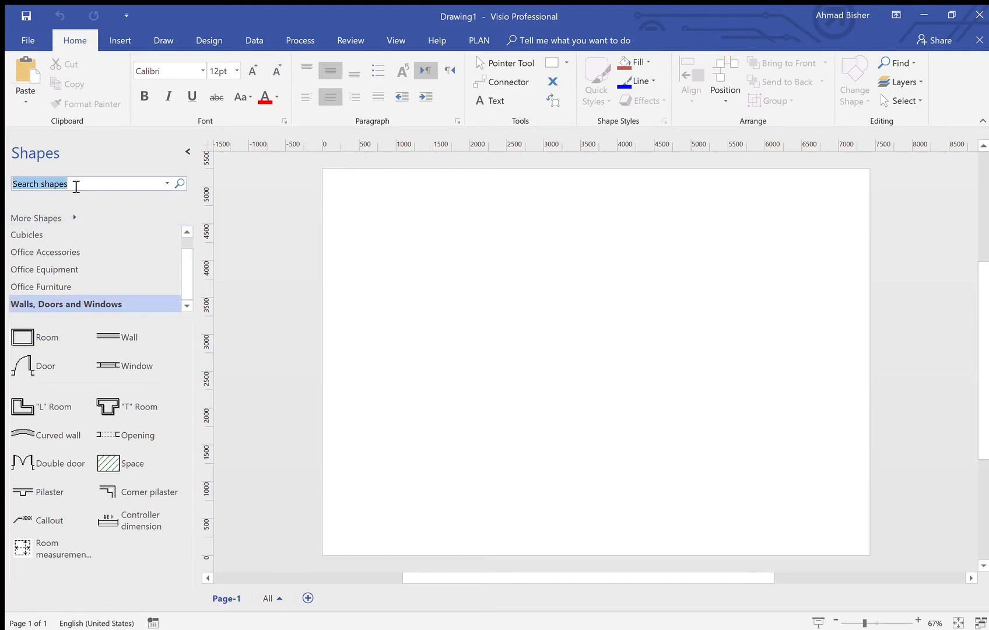
text(desk)
key(Return)
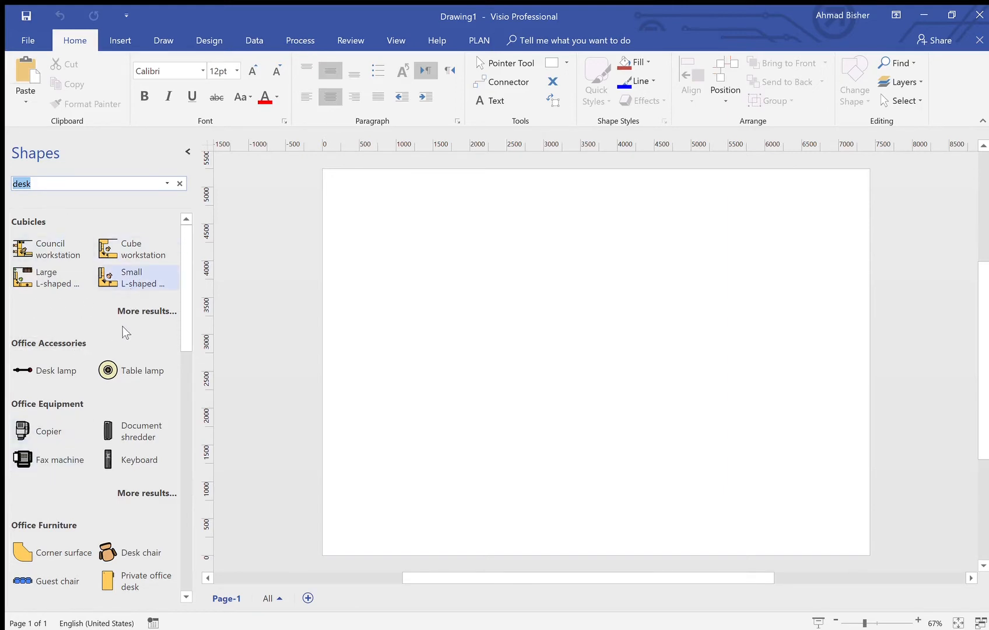
click(177, 183)
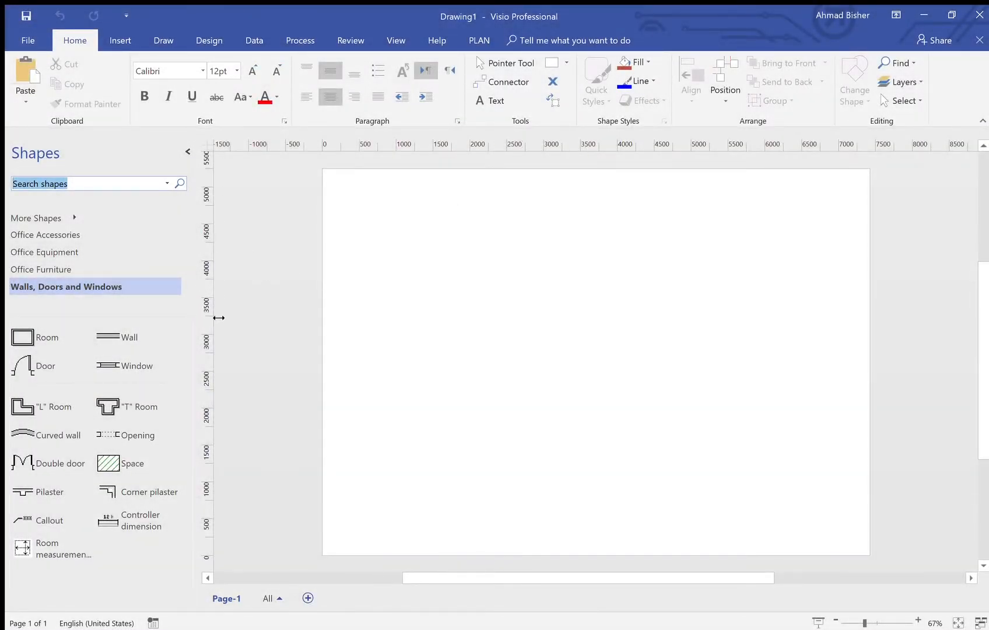
Step: Show the grid on the drawing and add a second page, keeping Page-1 active
click(394, 32)
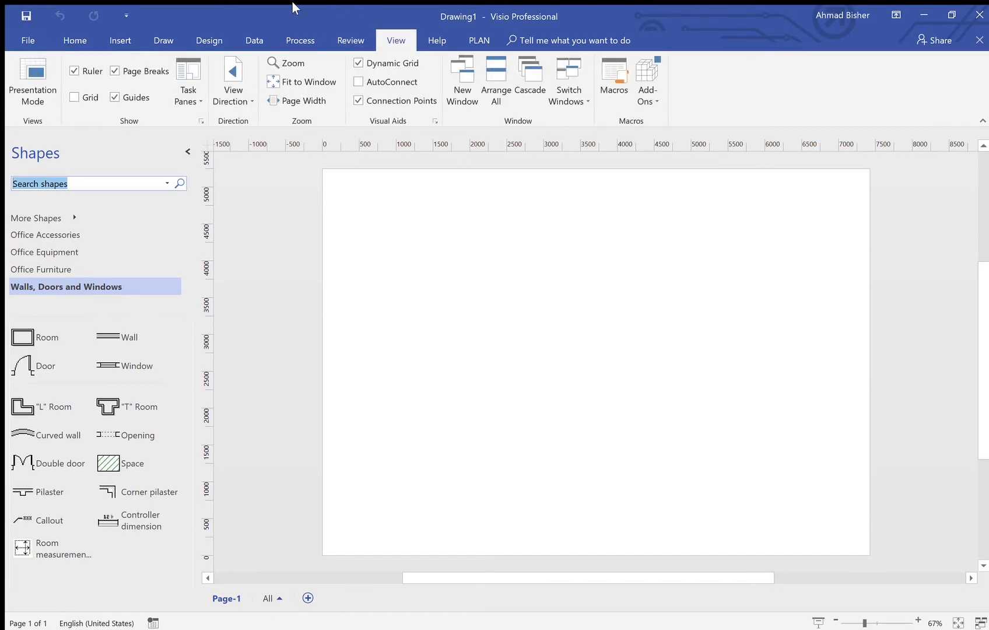
click(70, 94)
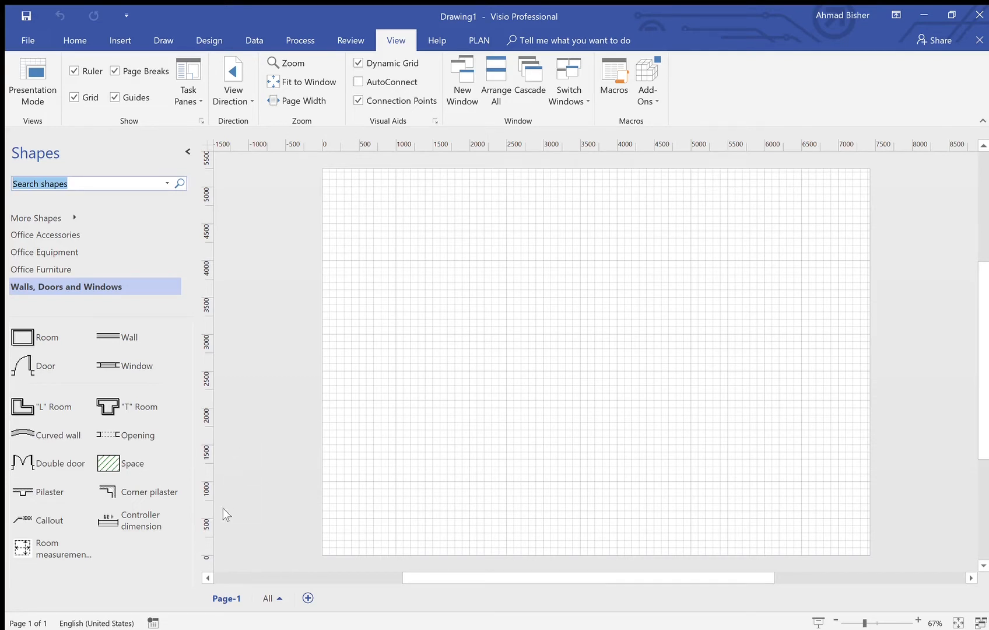
click(307, 598)
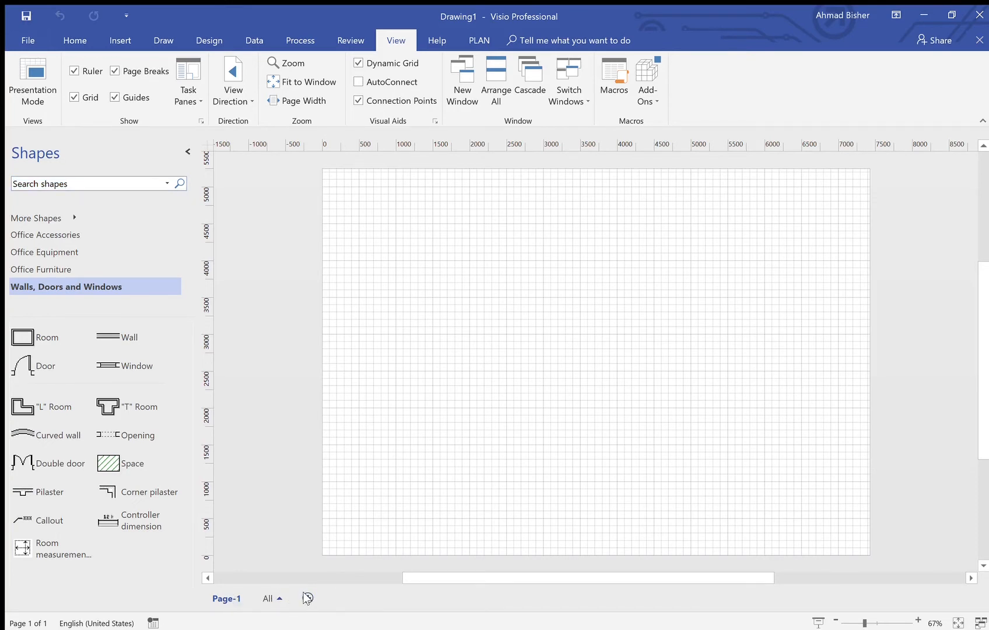
click(224, 592)
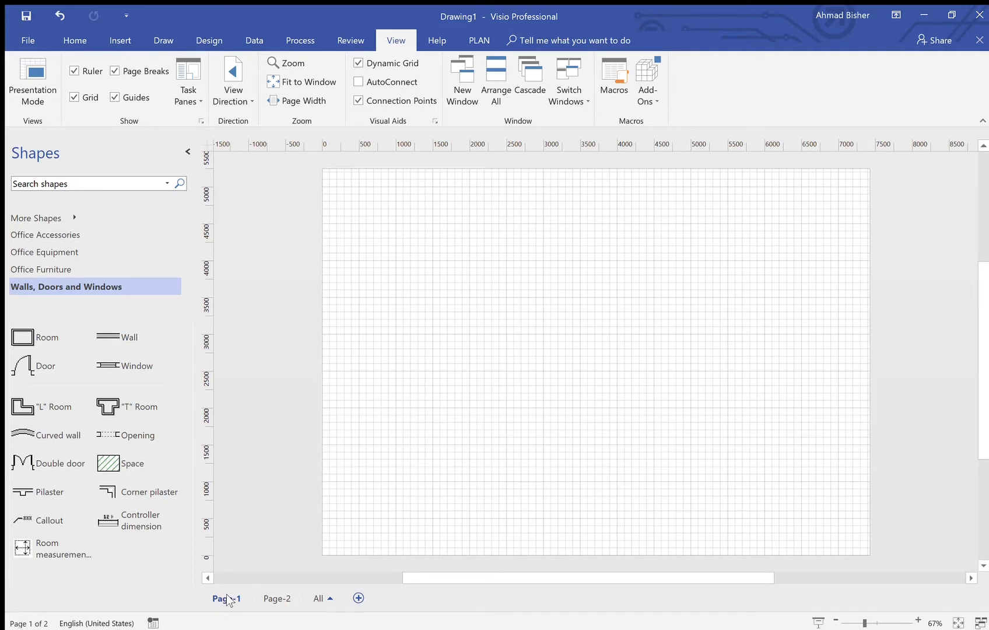
Step: Set Page-1's measurement units to centimeters in its page setup
right_click(228, 599)
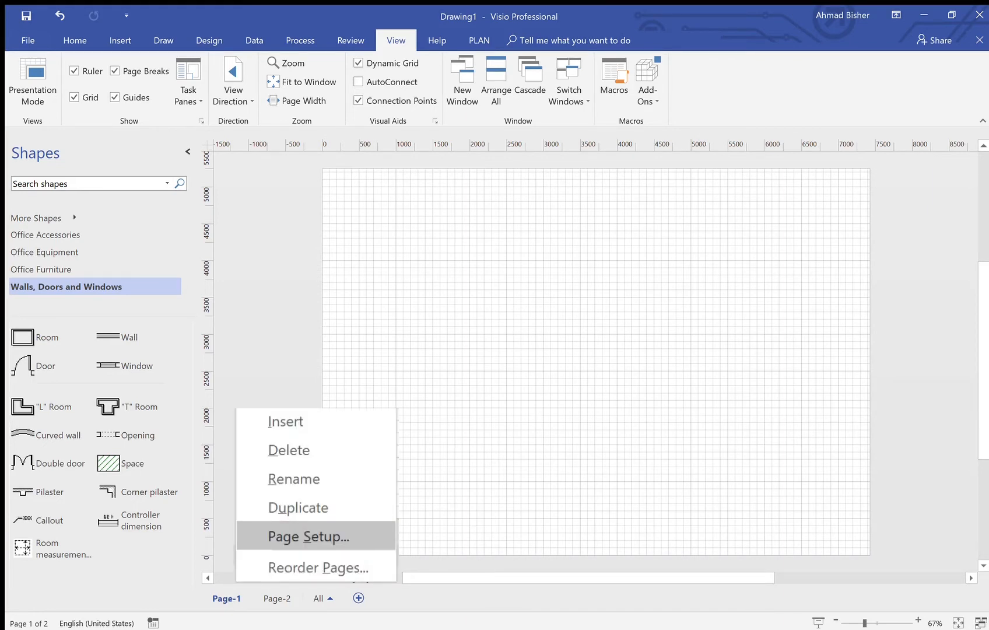
click(309, 536)
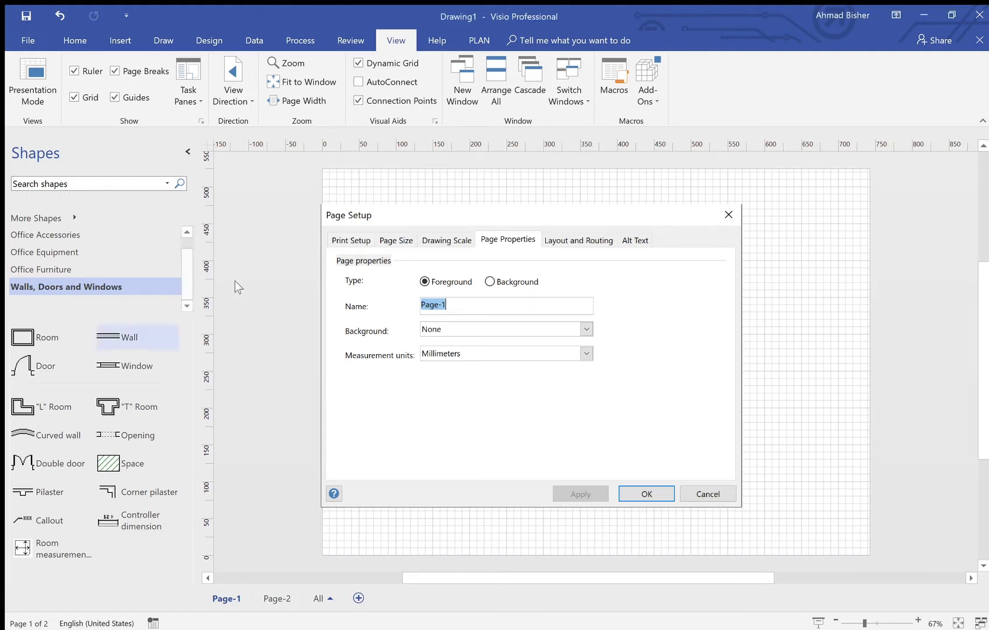
key(Return)
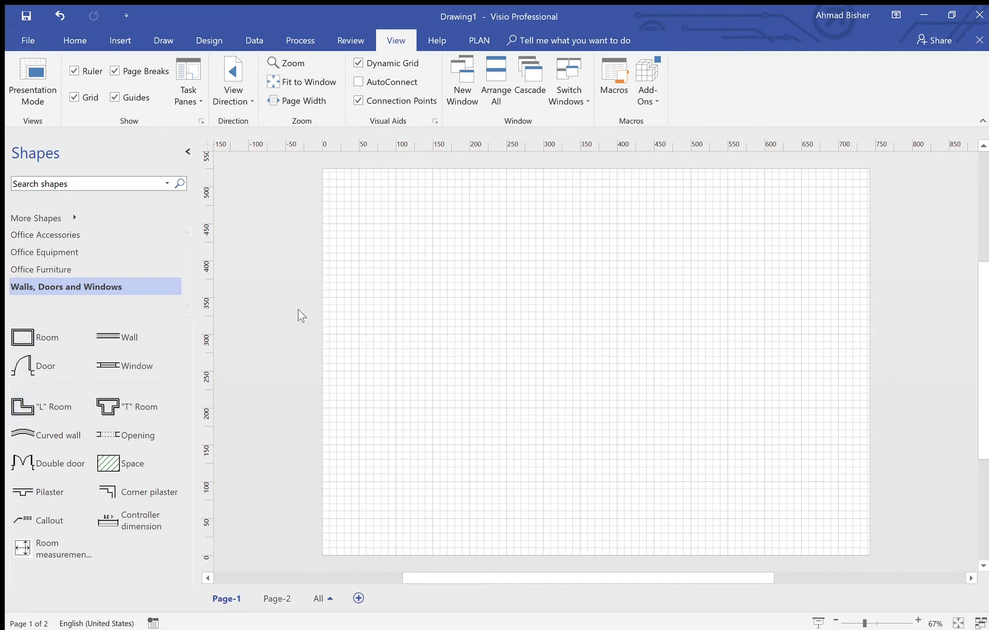
Step: Add an "L" Room about 530 cm by 442 cm to Page-1 and make its notch about 1000 mm deep
drag(41, 410, 592, 391)
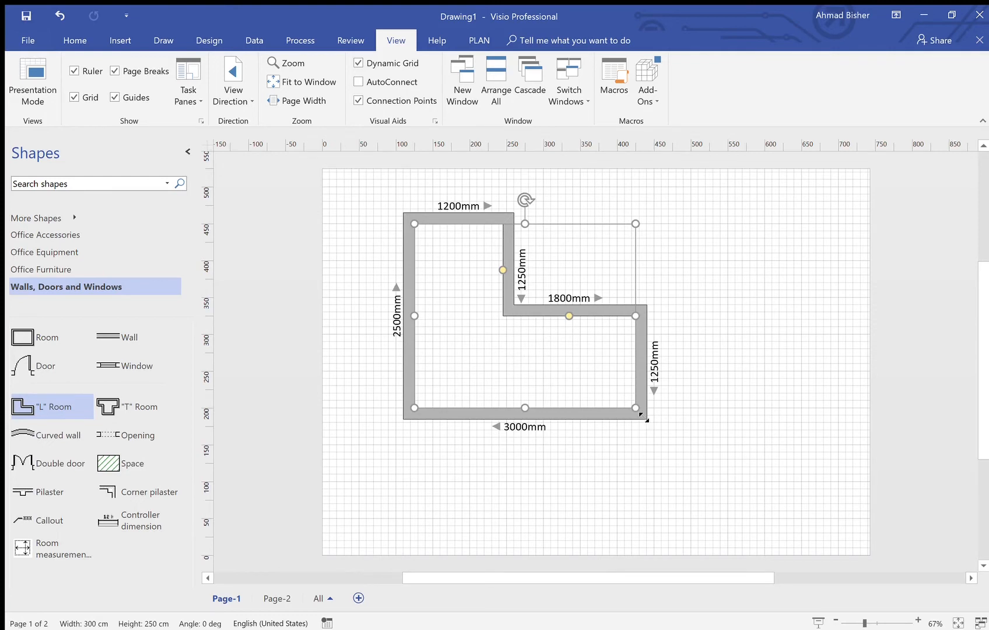
drag(644, 418, 816, 559)
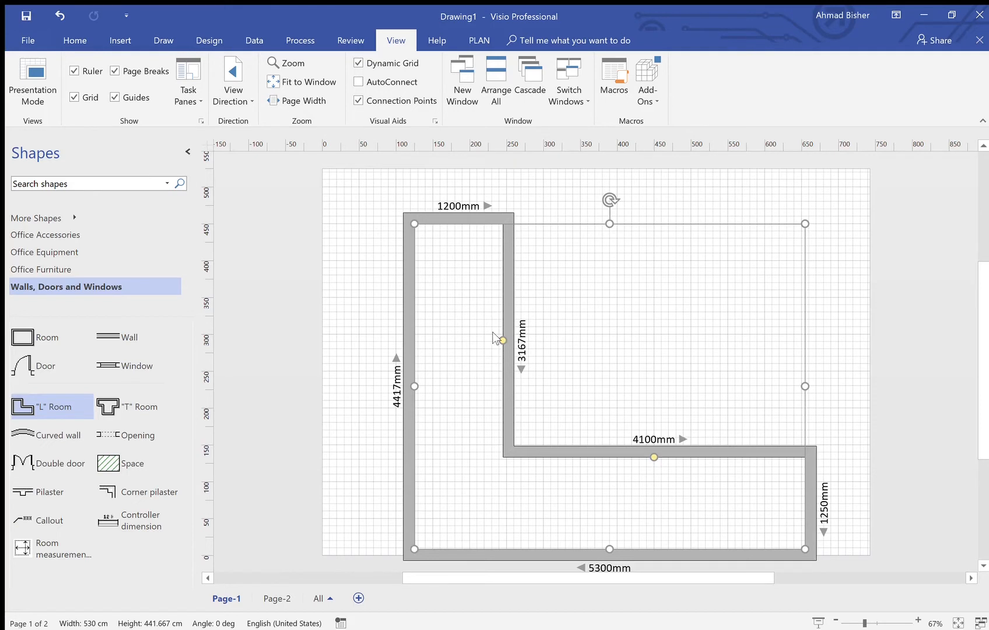
drag(660, 464, 646, 303)
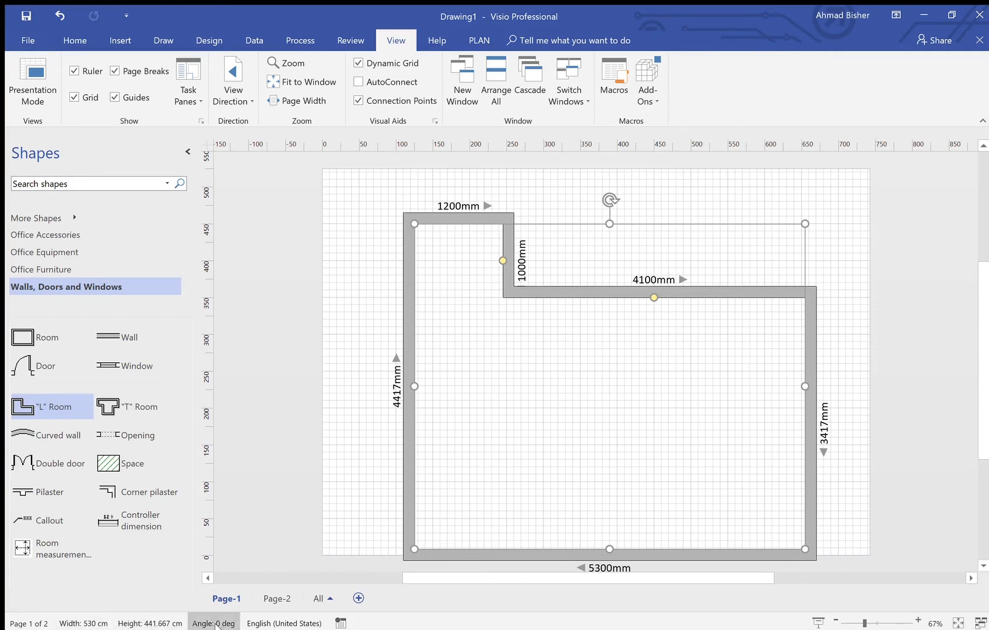
Step: Set the L-shaped room's width to 6.5 m and height to 4.5 m, and move it within the page to about X 380 cm, Y 255 cm
click(96, 623)
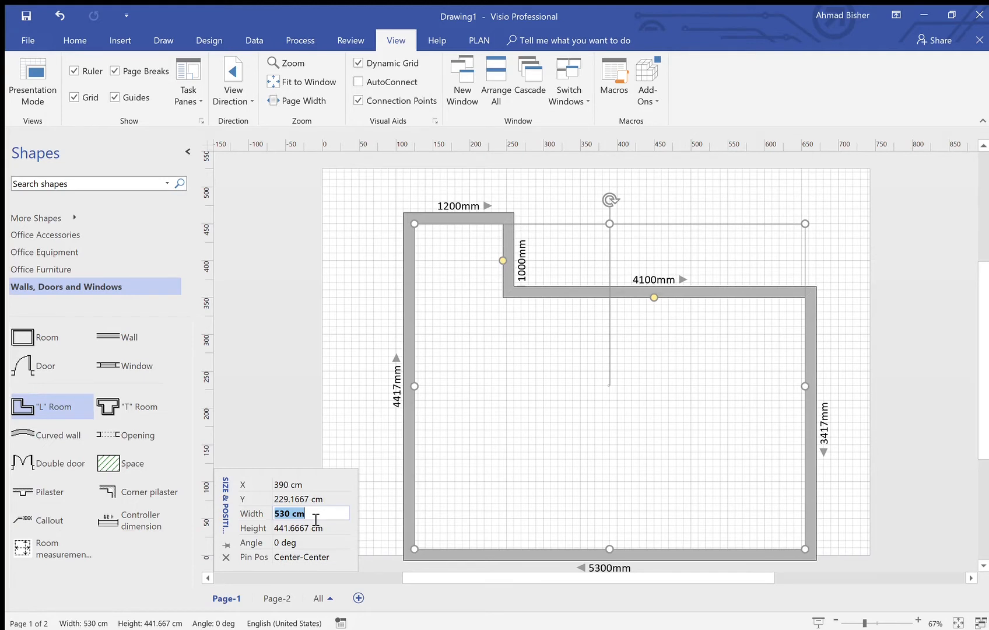
text(6.5 m)
key(Return)
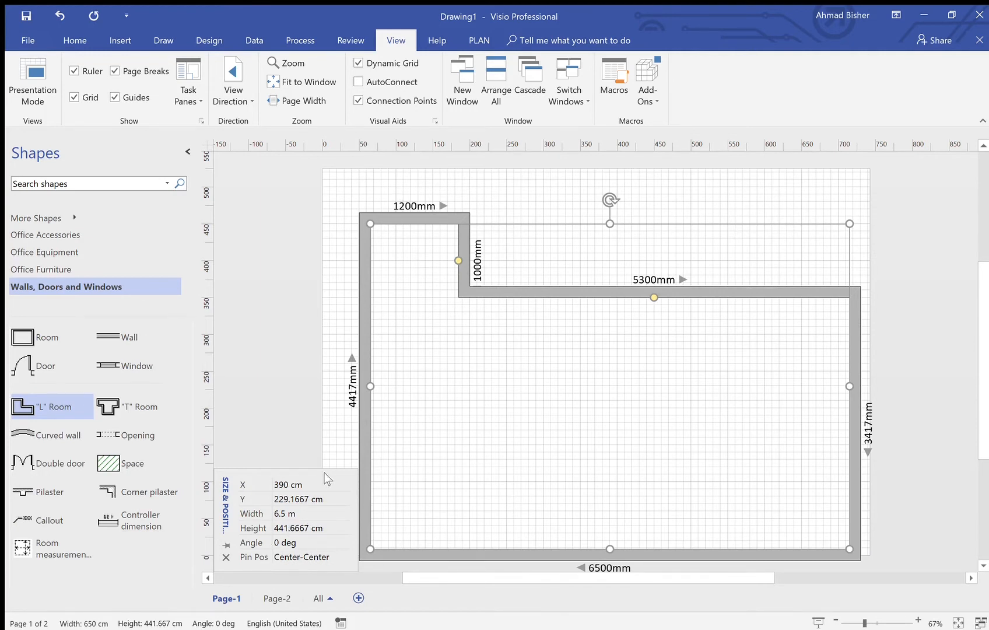
click(295, 527)
text(4.5 m)
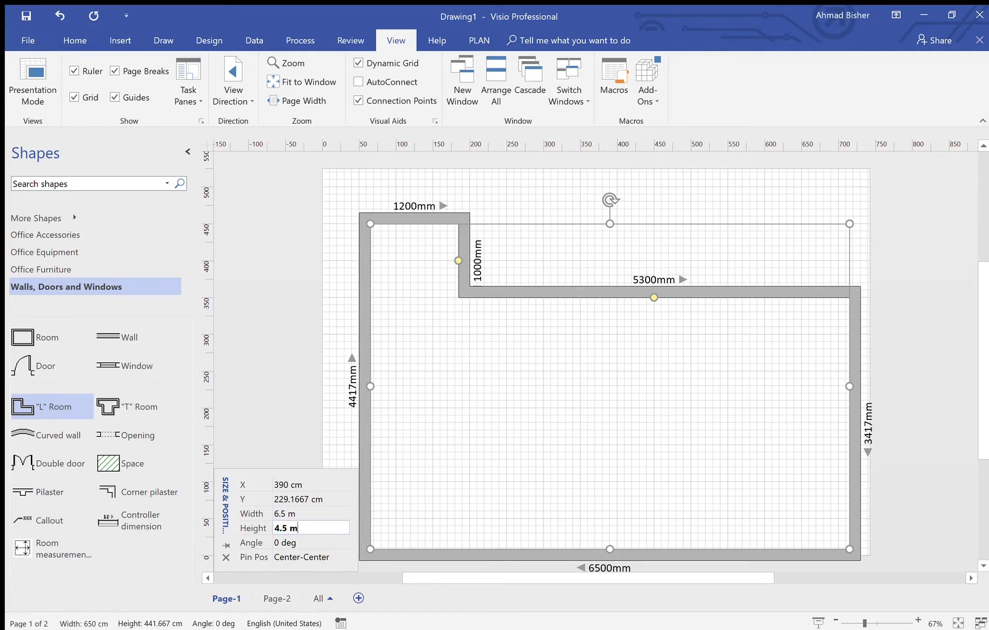
key(Return)
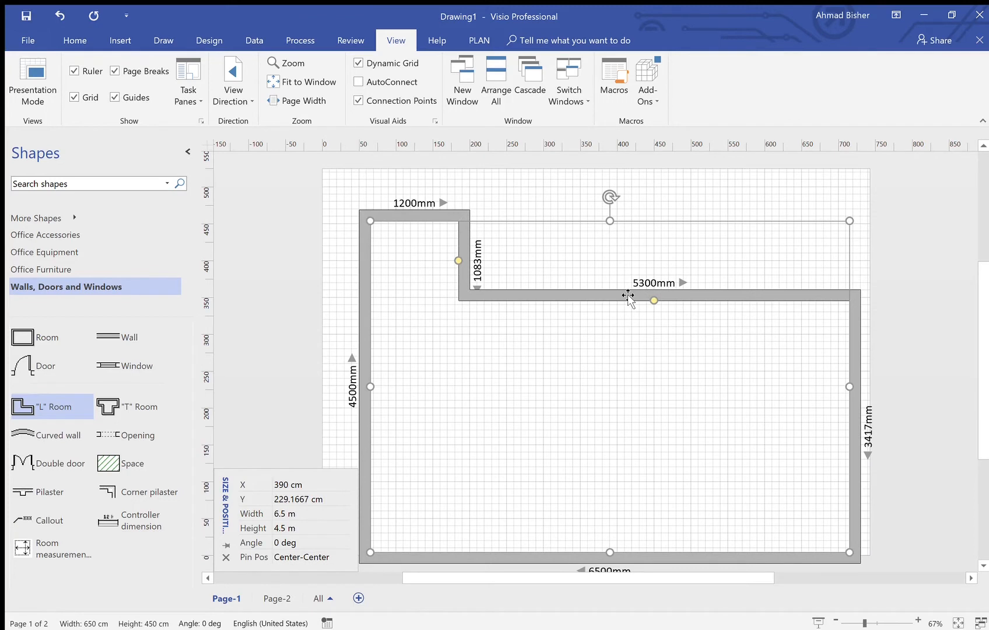
drag(628, 296, 621, 277)
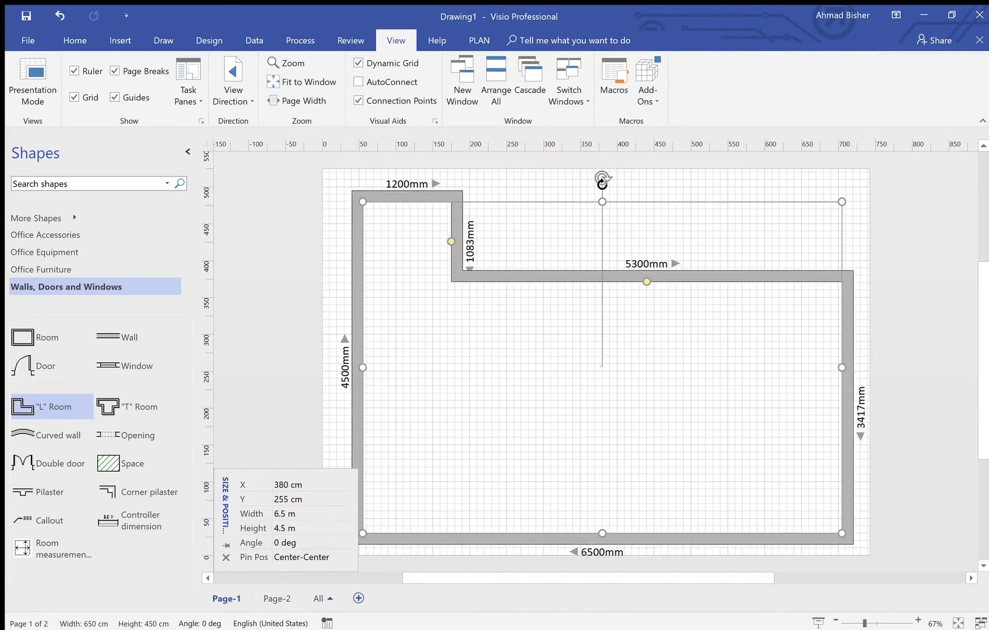
Step: Rotate the room counterclockwise to about 90 degrees and set its width to 4.5 m and height to 6.5 m
drag(604, 181, 447, 370)
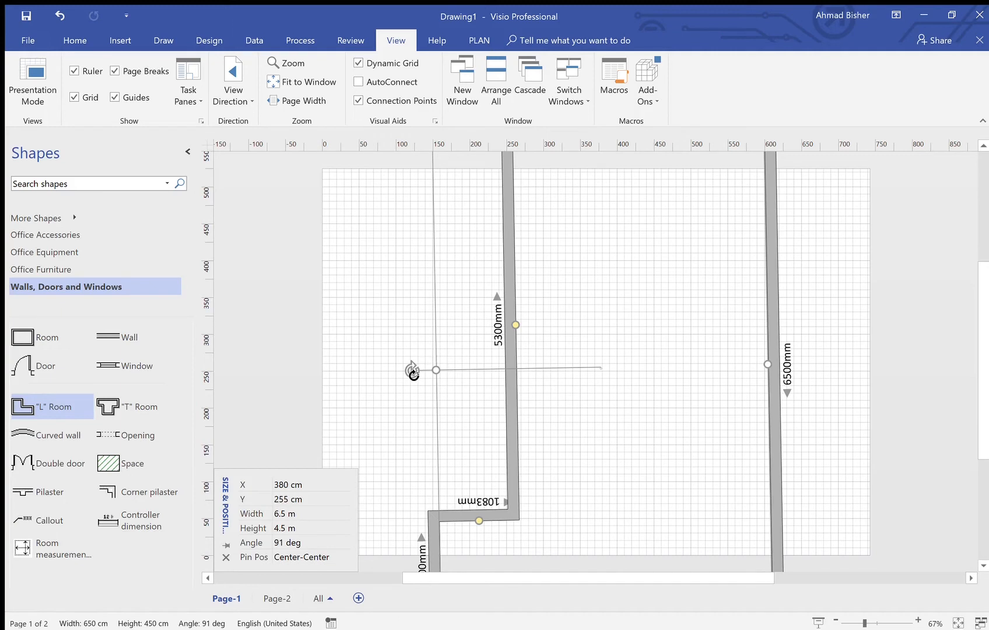
drag(414, 374, 413, 369)
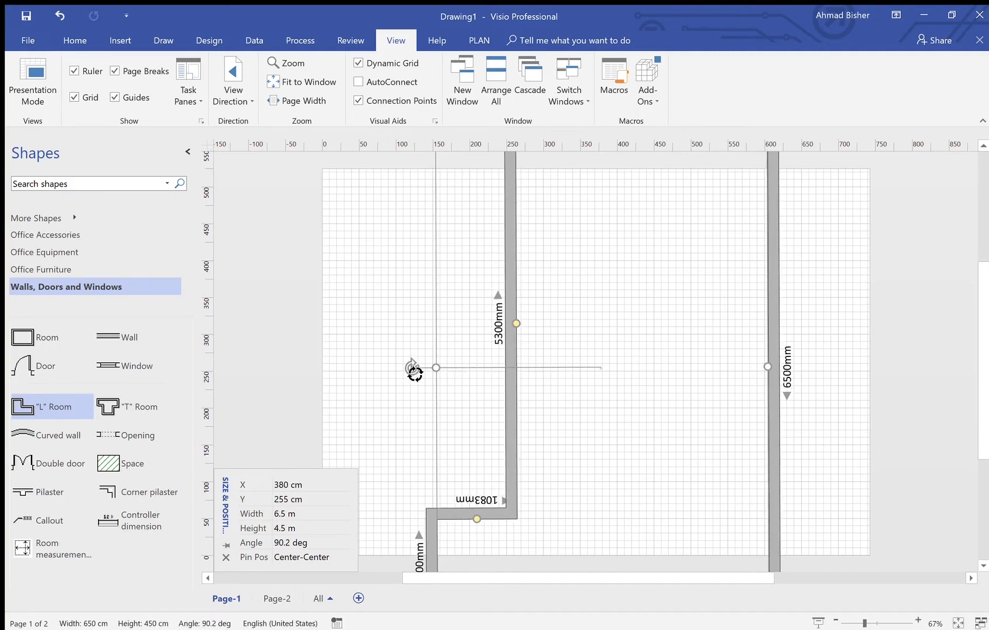
click(288, 513)
text(4.5)
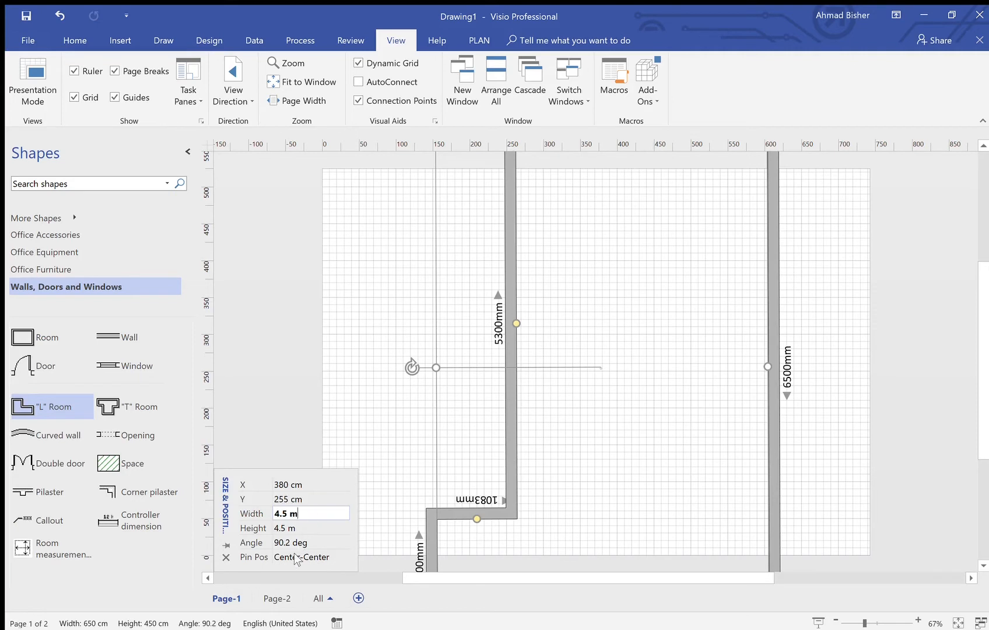
key(Return)
click(300, 529)
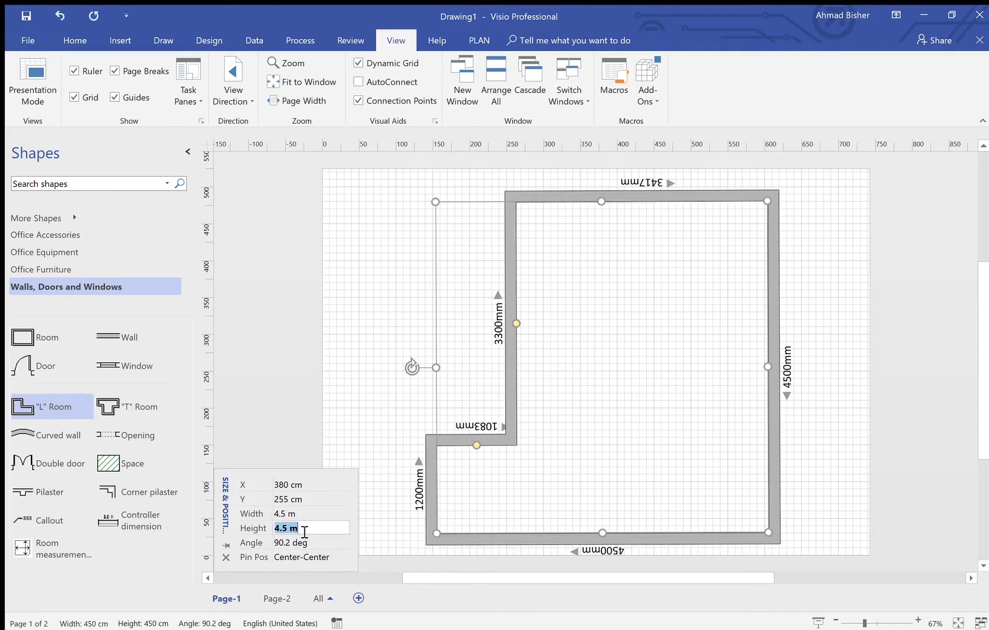
text(6.5 m)
key(Return)
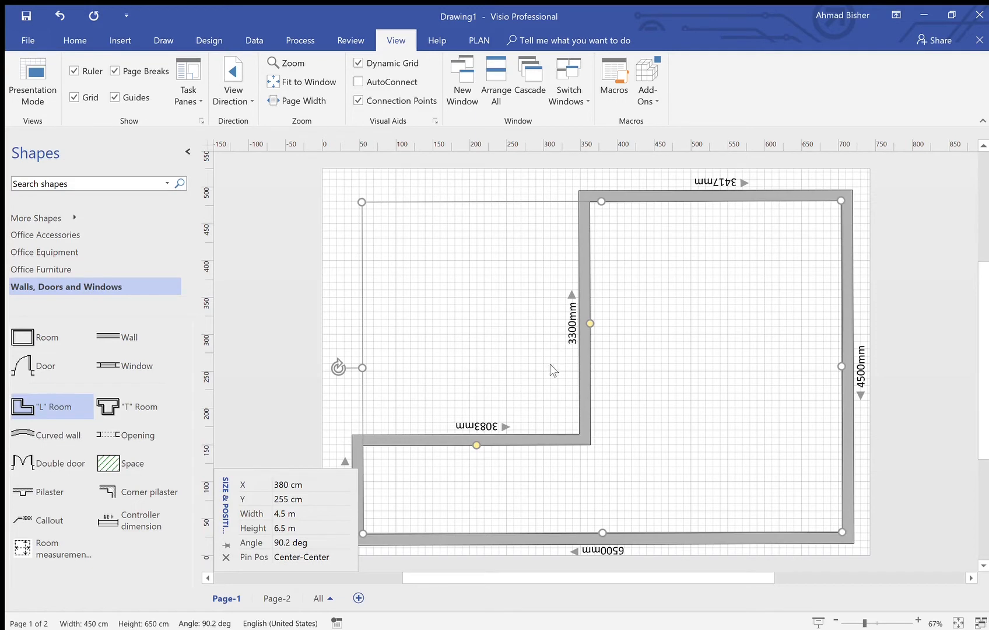
Step: Nudge the rotated room in small increments to about X 374.7 cm, Y 255.6 cm on the page
key(Left)
key(Left)
key(Left)
key(Left)
key(Left)
key(Left)
key(Left)
key(Left)
key(Left)
key(Left)
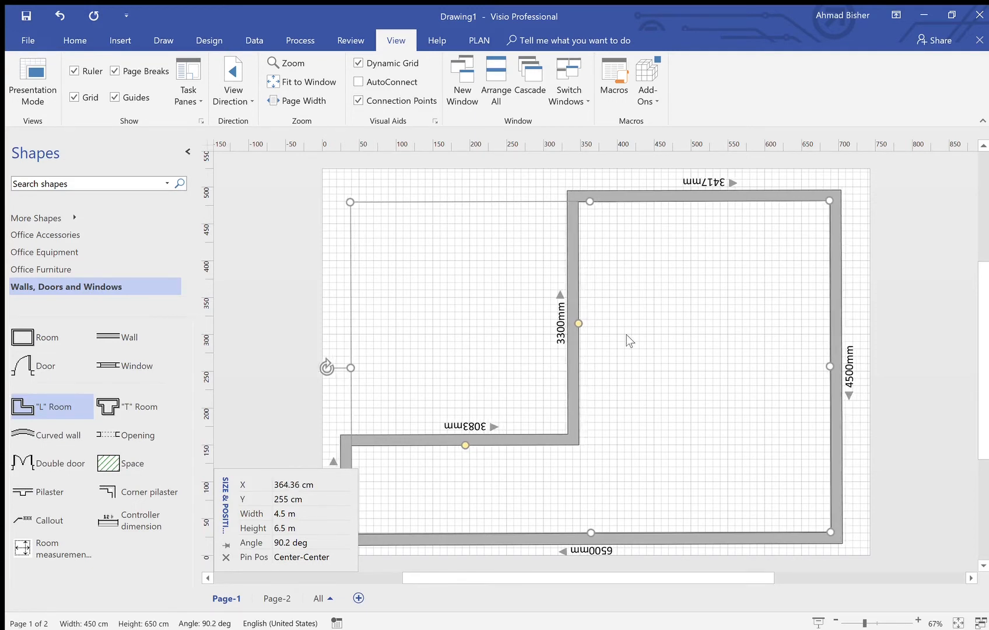
key(Left)
key(Right)
key(Right)
key(Right)
key(Right)
key(Right)
key(Right)
key(Right)
key(Up)
key(Up)
key(Up)
key(Up)
key(Up)
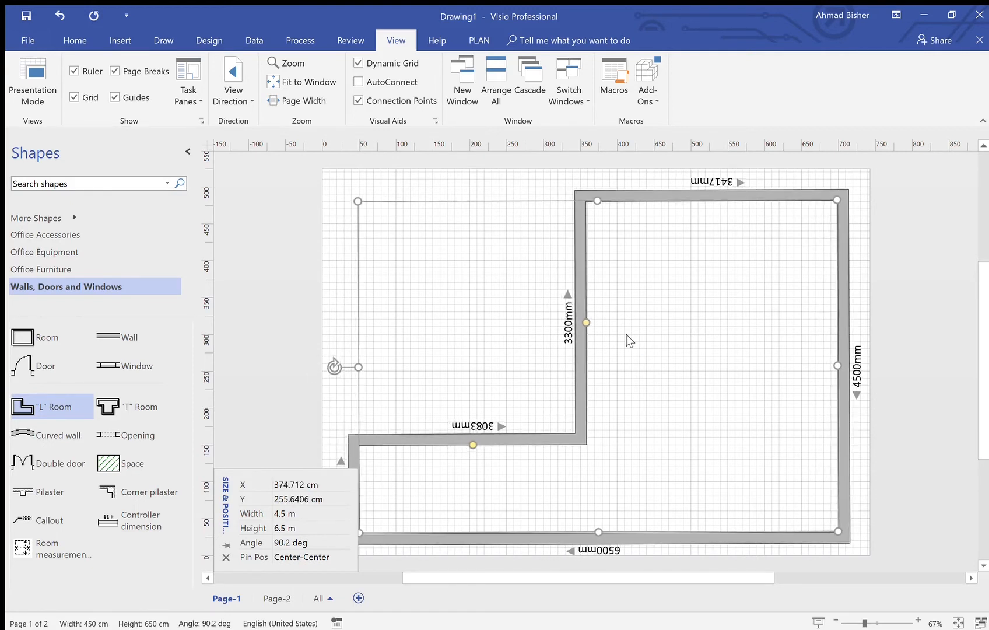
key(Down)
key(Down)
key(Down)
key(Down)
key(shift+Right)
key(shift+Left)
key(shift+Left)
key(shift+Right)
Step: Reshape the room's notch so its inner walls are about 835 mm and 3496 mm long
drag(587, 323, 426, 323)
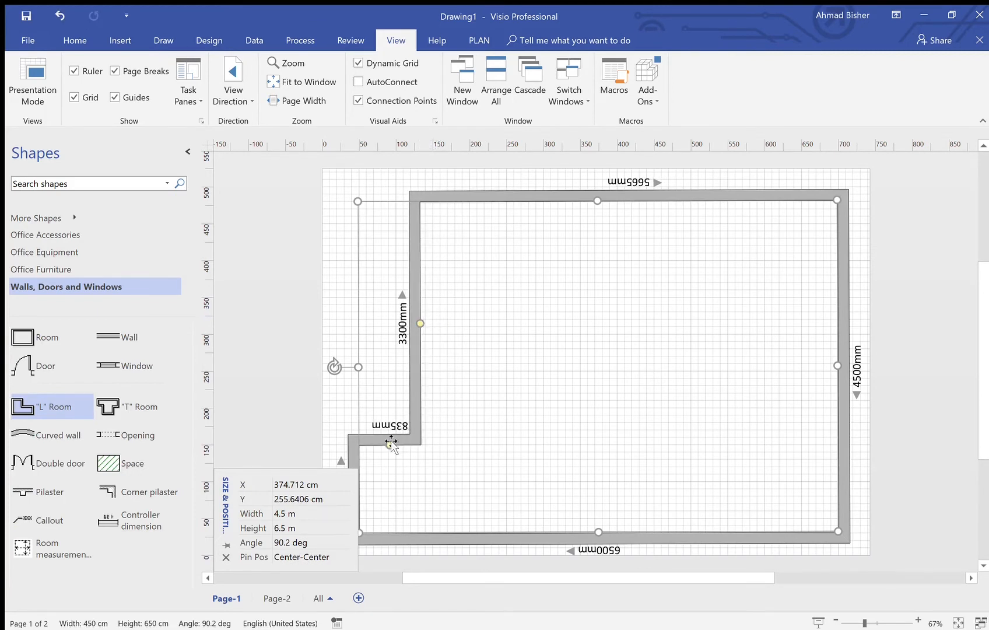
drag(390, 446, 395, 466)
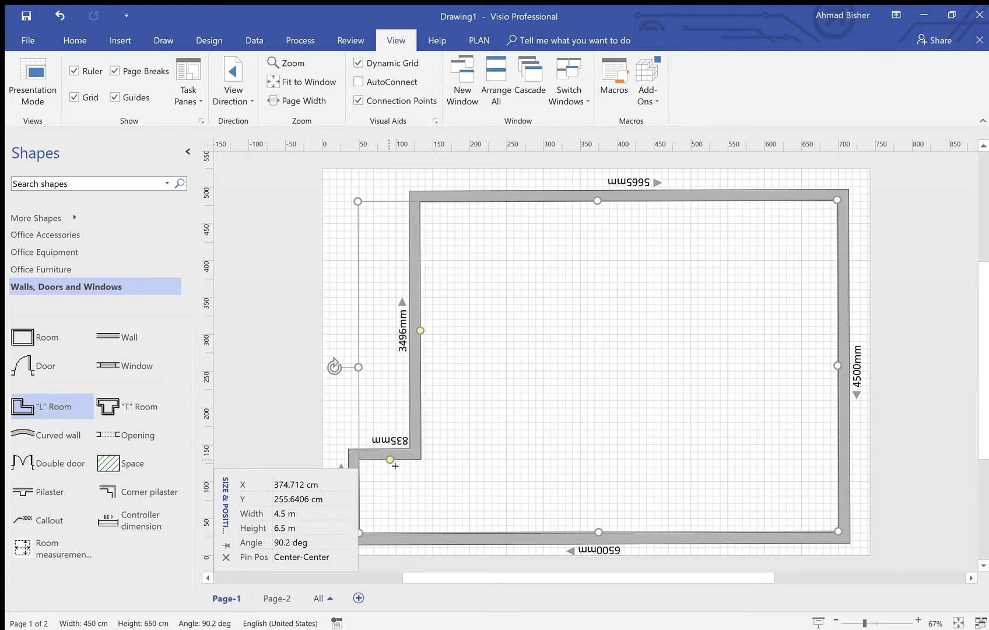
Step: Place one door in the room's upper wall and another in the short left entrance wall, flipping the entrance door to swing outward
click(390, 491)
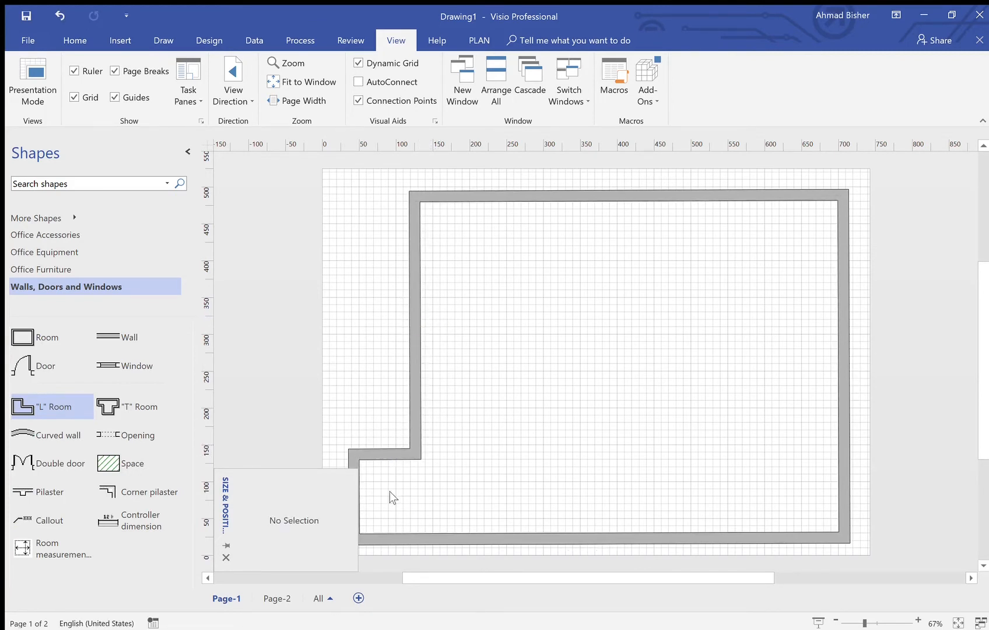
click(225, 558)
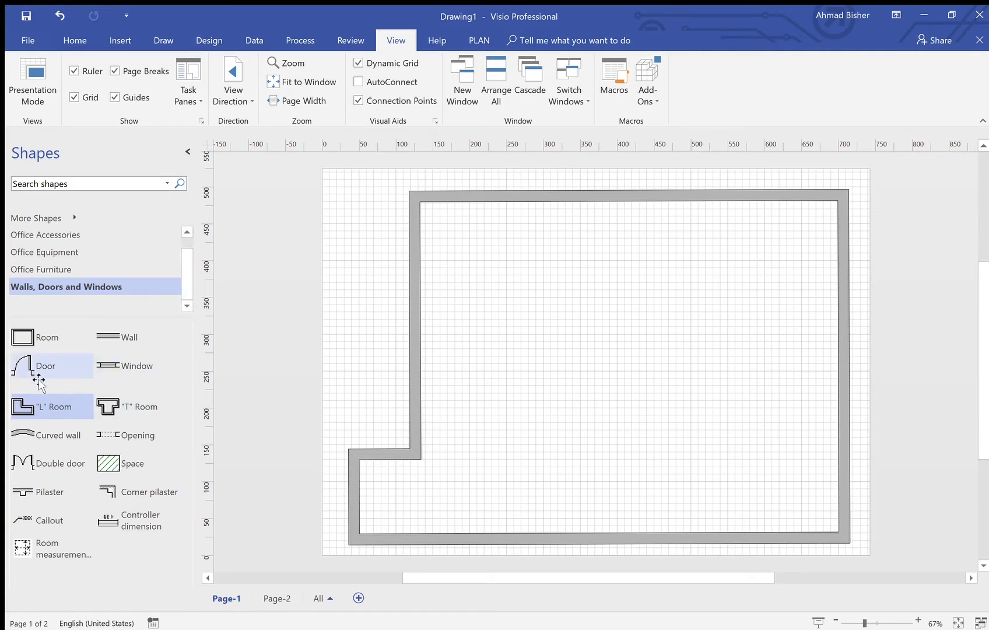
drag(39, 381, 546, 195)
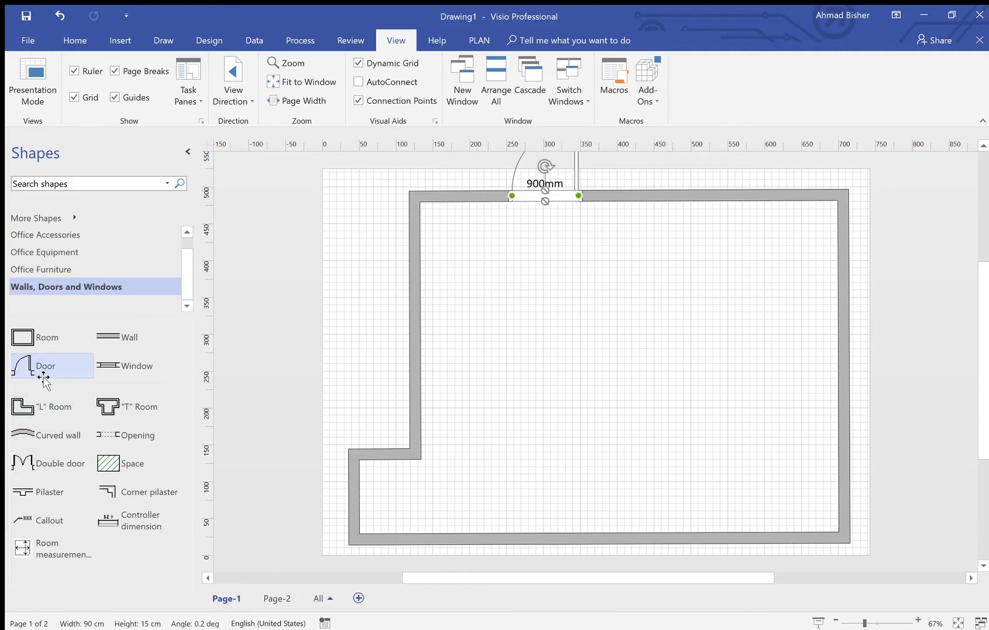
drag(44, 373, 356, 497)
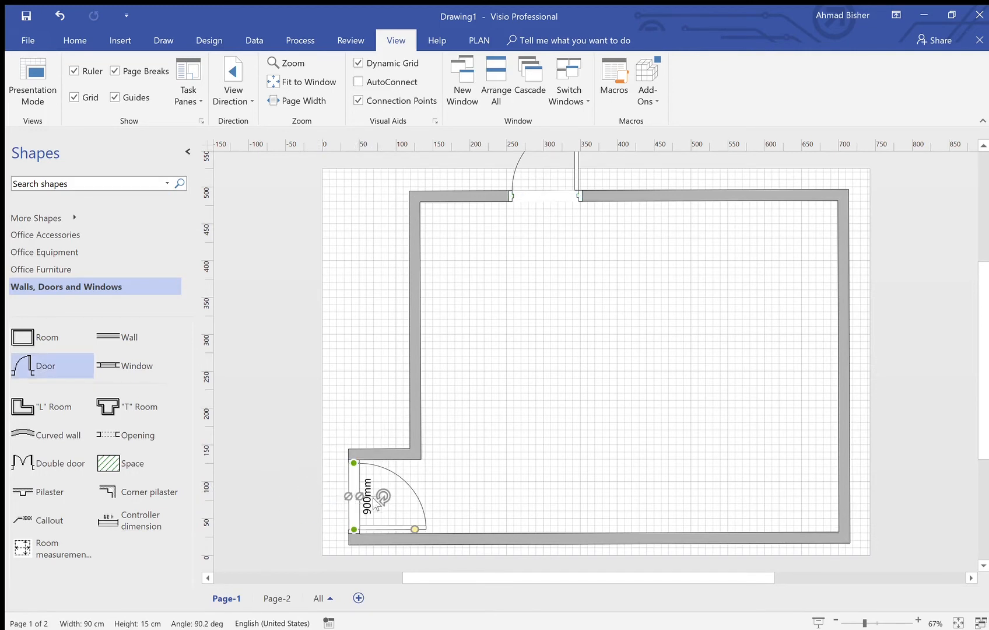
drag(382, 500, 324, 496)
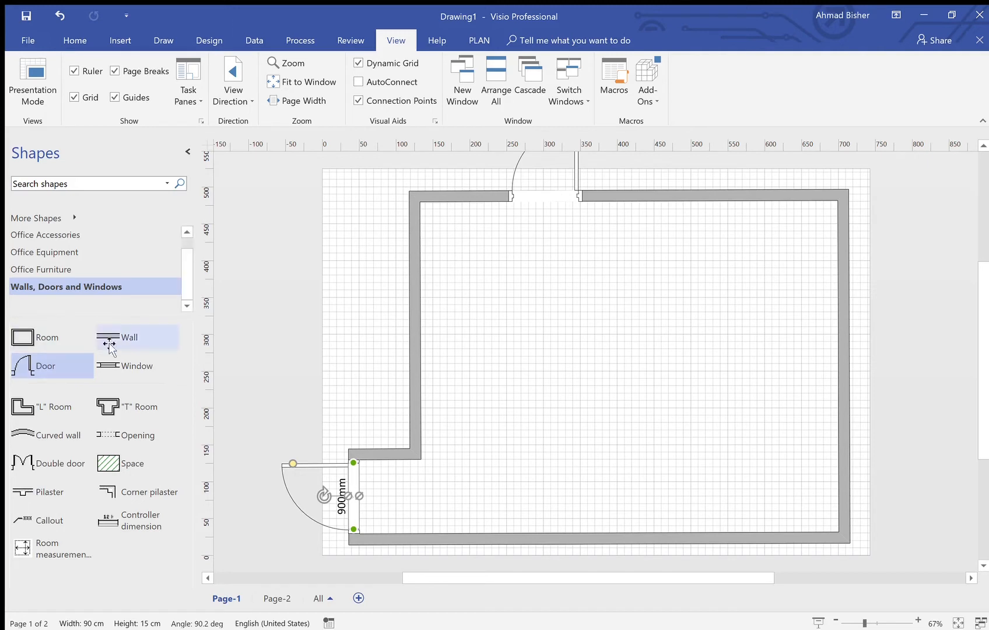
Step: Place two windows in the room's right wall, one in its upper half and one in its lower half
click(117, 367)
drag(117, 366, 846, 310)
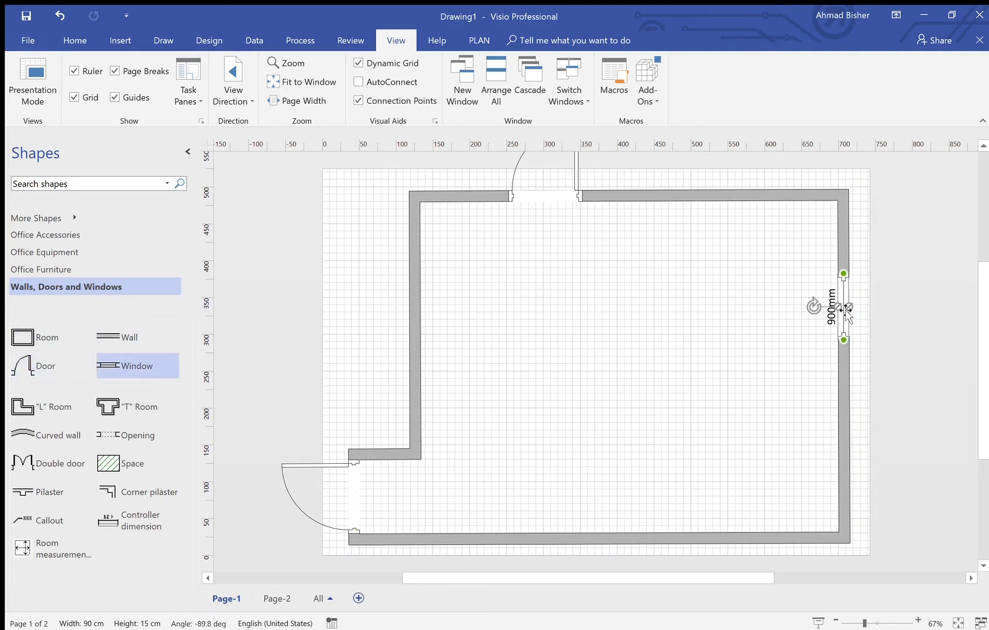
drag(128, 373, 841, 461)
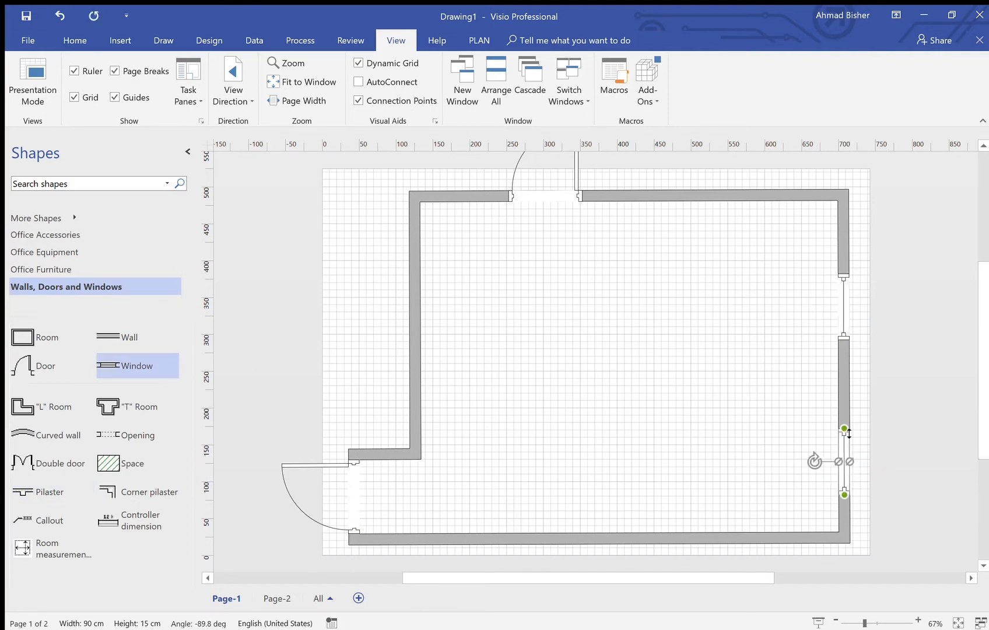
Step: Widen the lower window upward to about 157 cm and stretch the upper window toward the room's upper right corner
drag(849, 432, 855, 387)
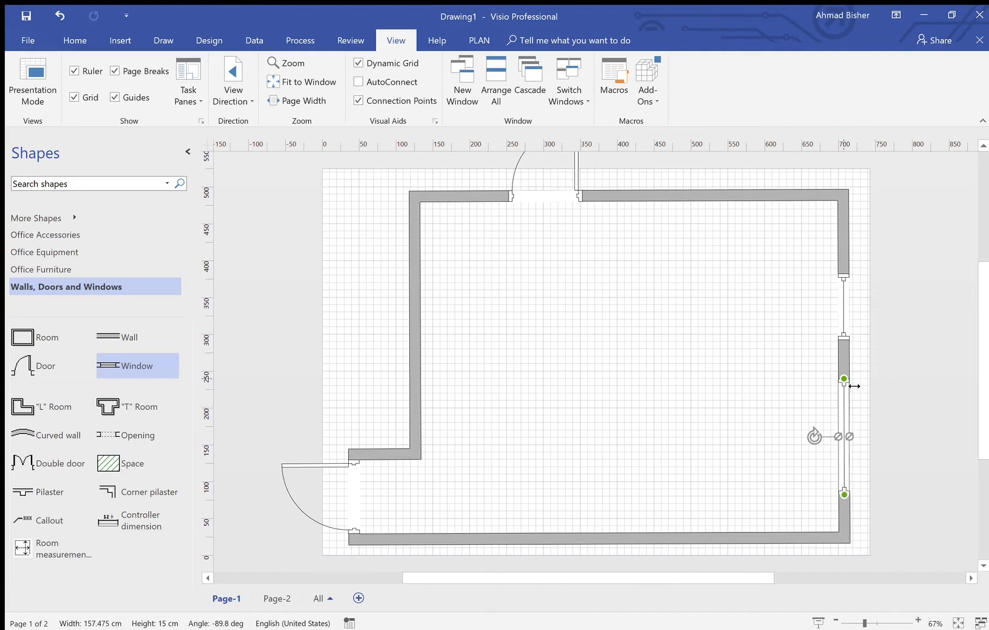
click(846, 280)
drag(850, 277, 851, 228)
click(700, 338)
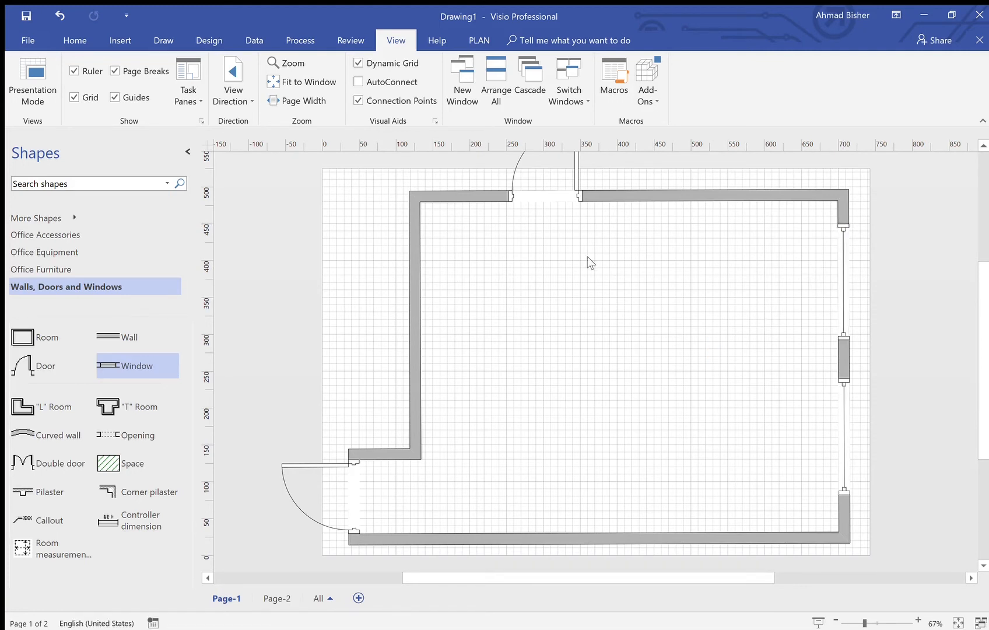
Step: Check the width of the door in the left entrance wall
click(327, 467)
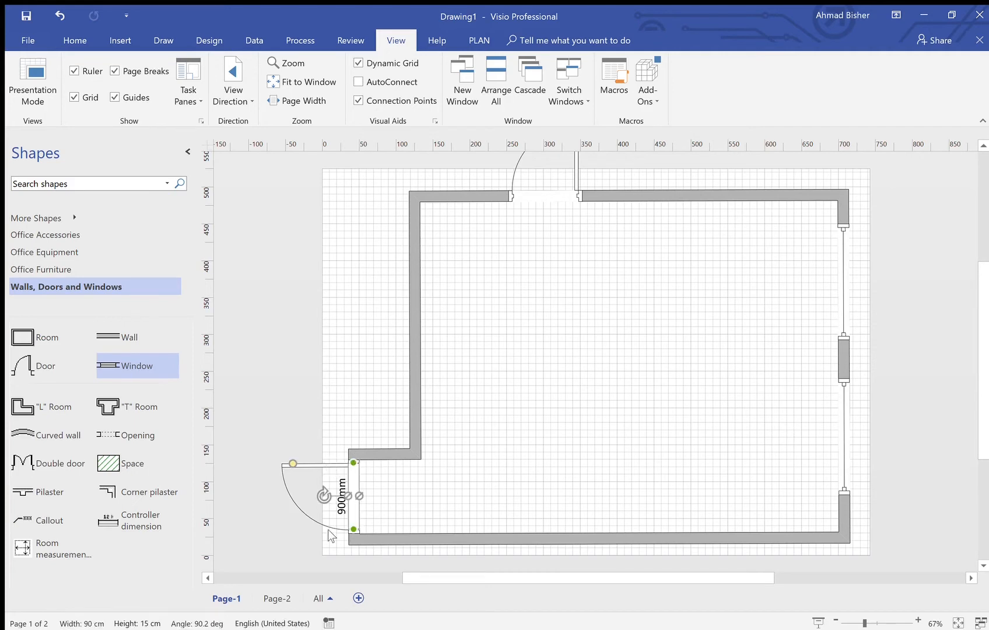
click(82, 623)
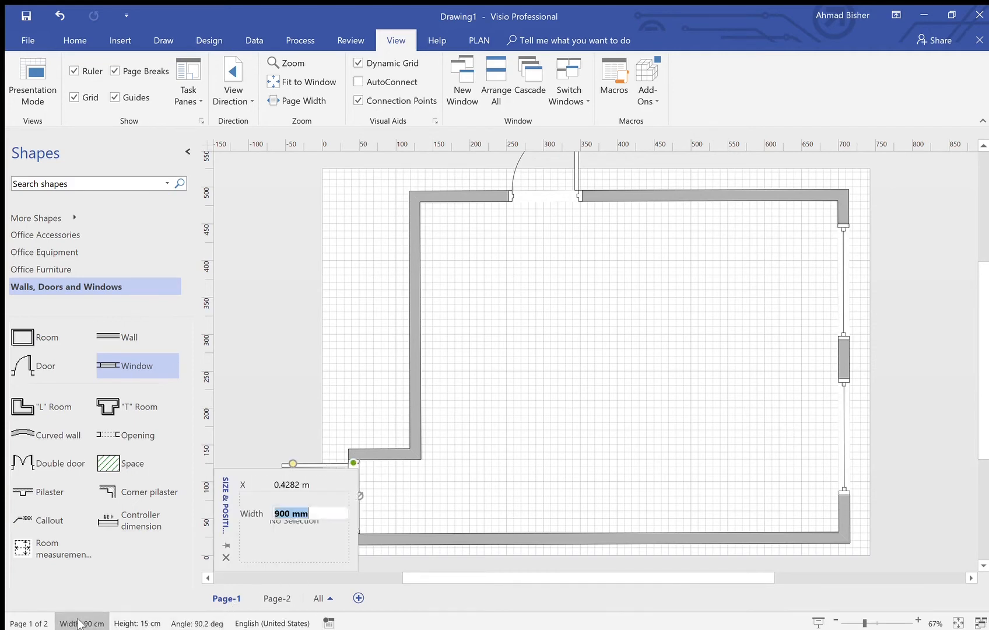
click(499, 385)
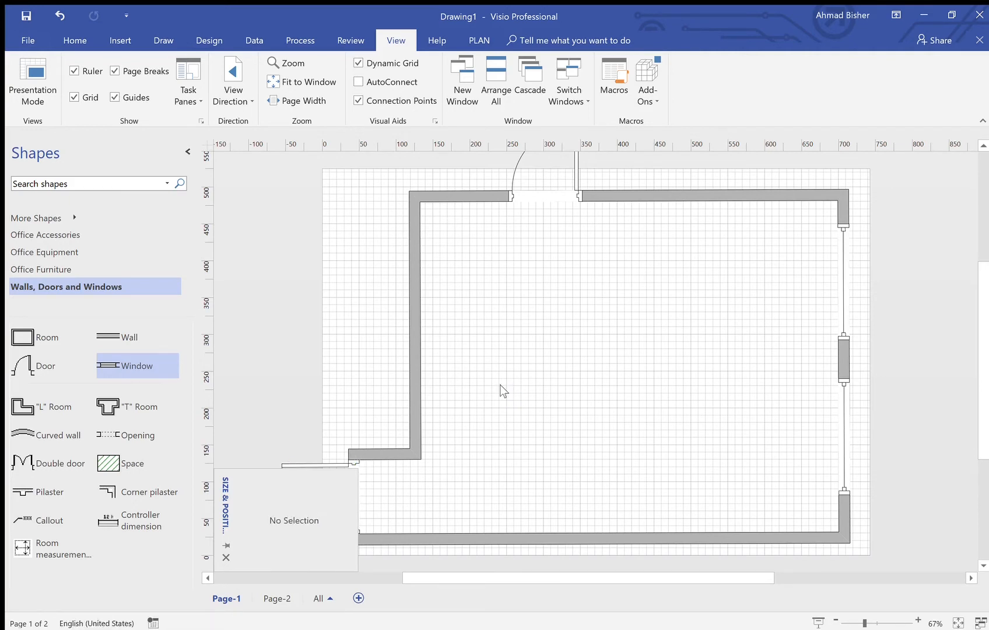
click(224, 557)
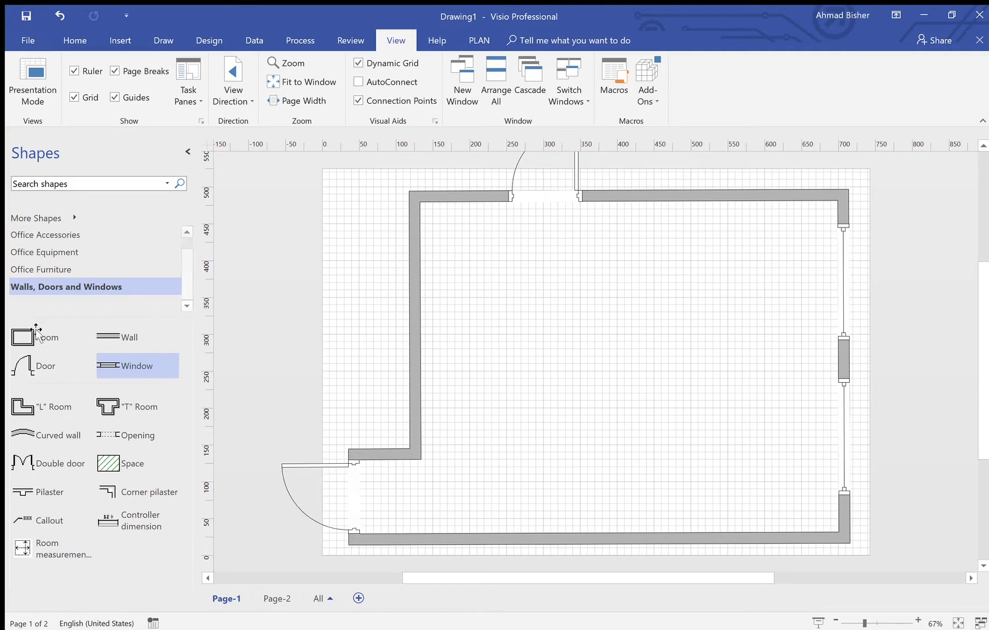
Step: Add a private office desk inside the room, rotate it to -90 degrees, and set its width to 100 cm and height to 130 cm
click(41, 269)
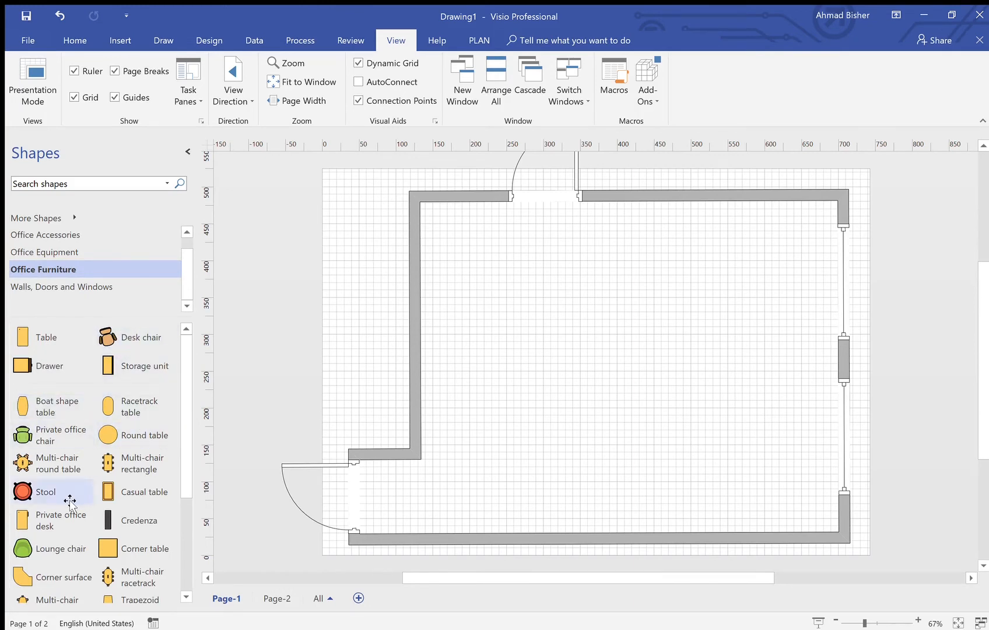
drag(60, 518, 532, 335)
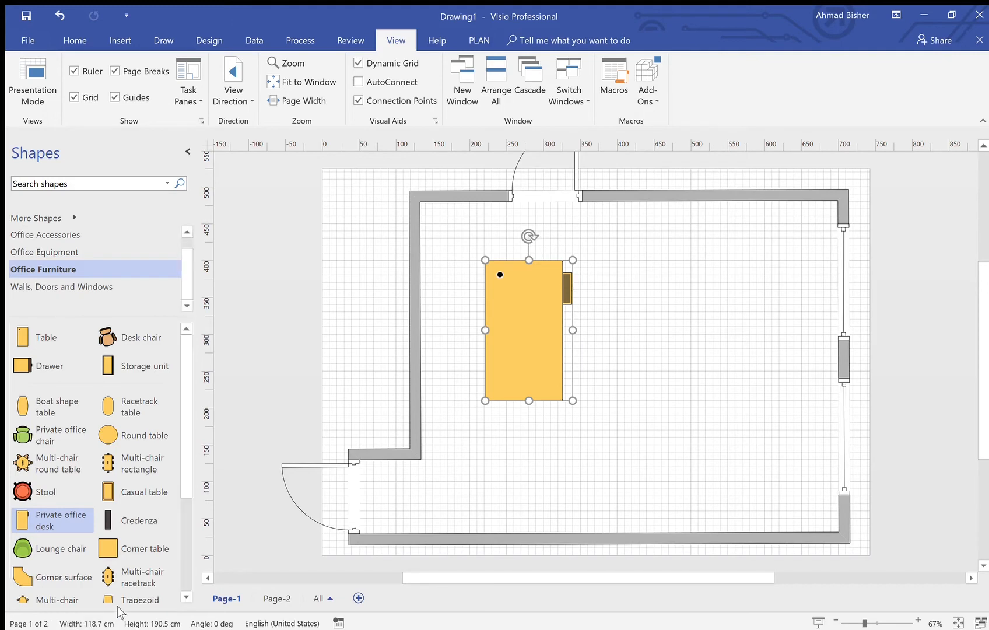
click(78, 624)
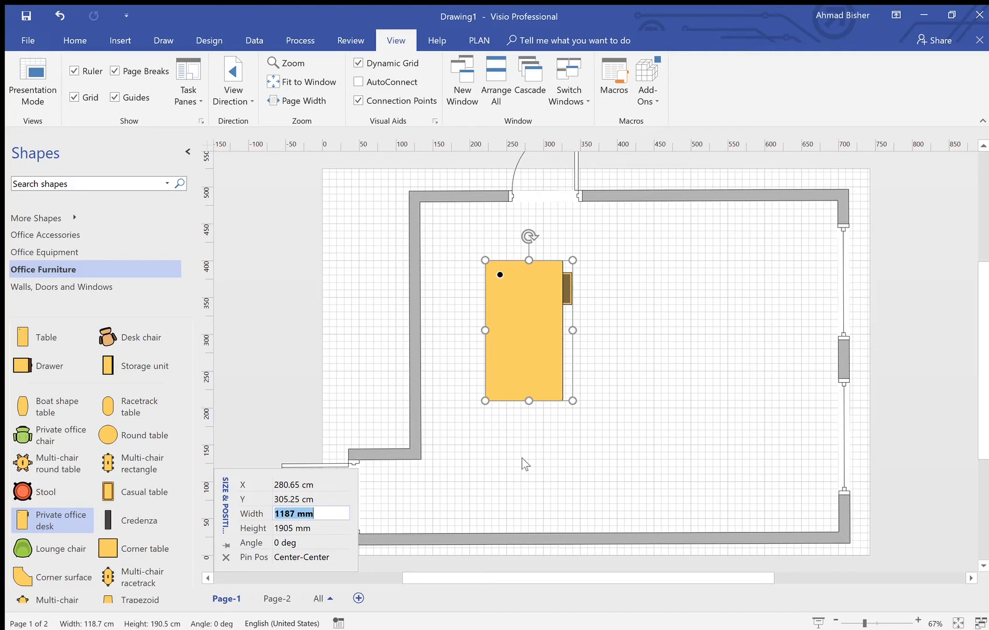
text(100)
click(285, 528)
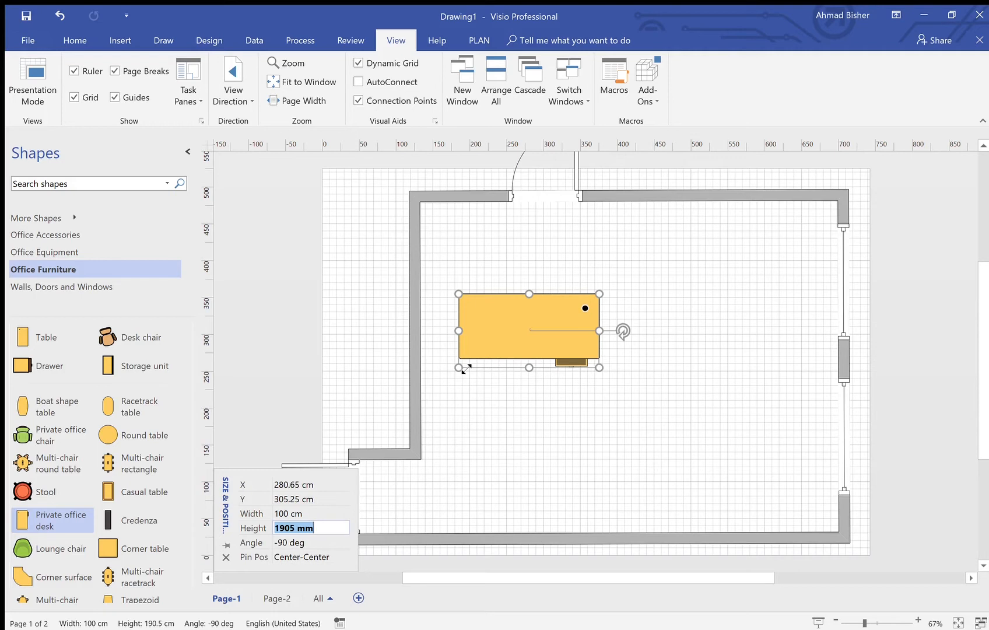
text(130)
key(Return)
Step: Move the desk against the upper wall, right of the door, at about X 430 cm, Y 430 cm
drag(536, 315, 649, 227)
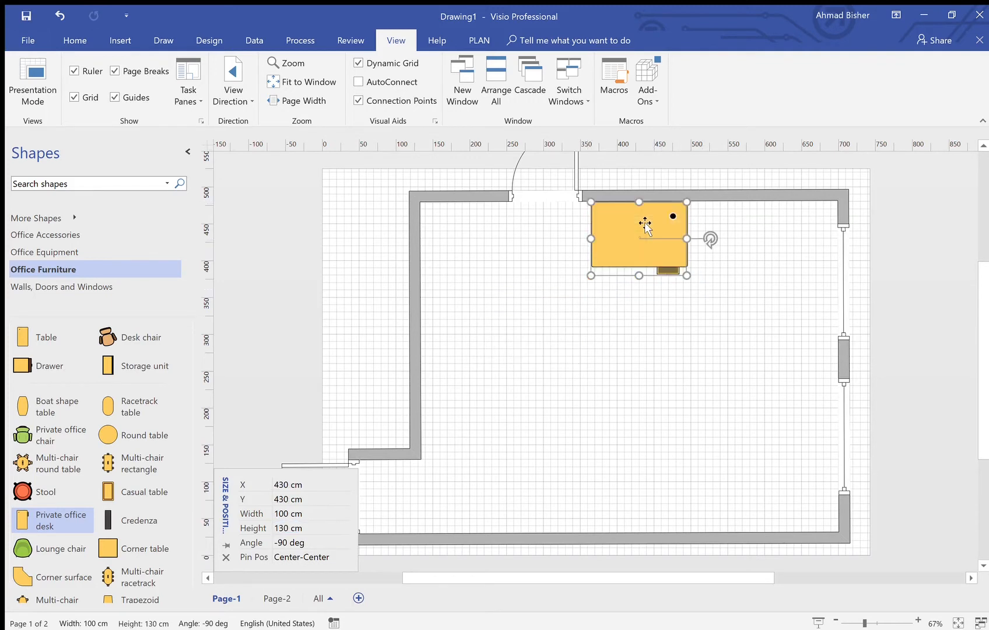
click(686, 330)
click(641, 241)
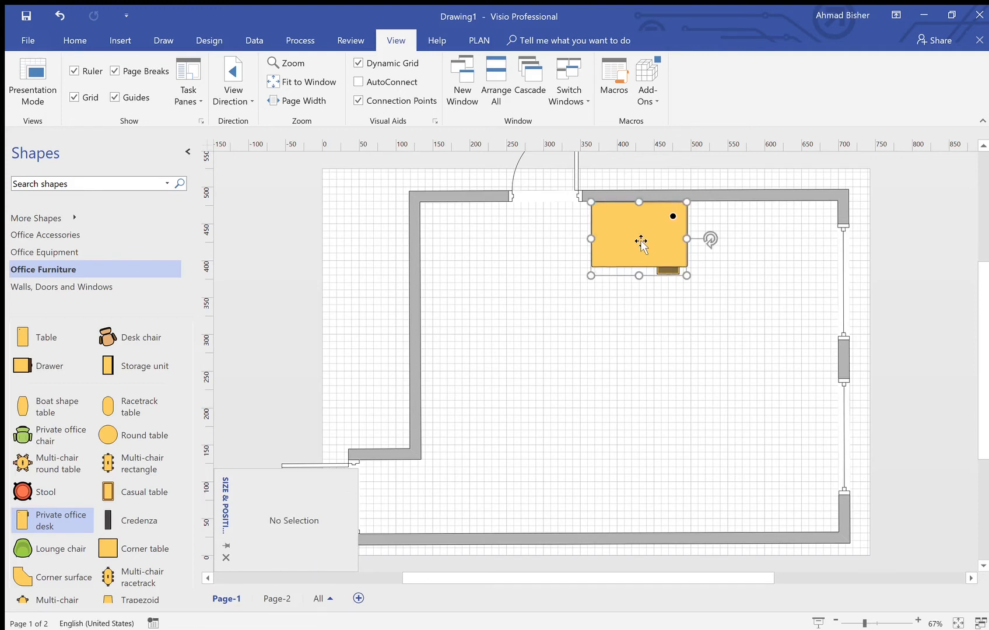
Step: Add a desk chair below the desk, rotate it to 180 degrees, and move it up to overlap the desk's front edge
drag(140, 337, 627, 305)
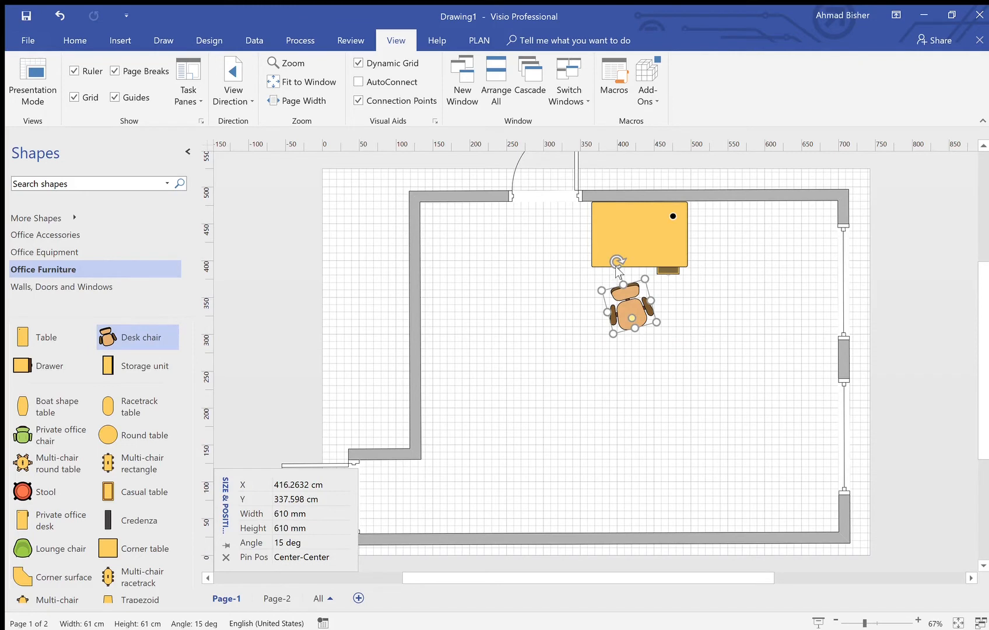
drag(617, 262, 629, 352)
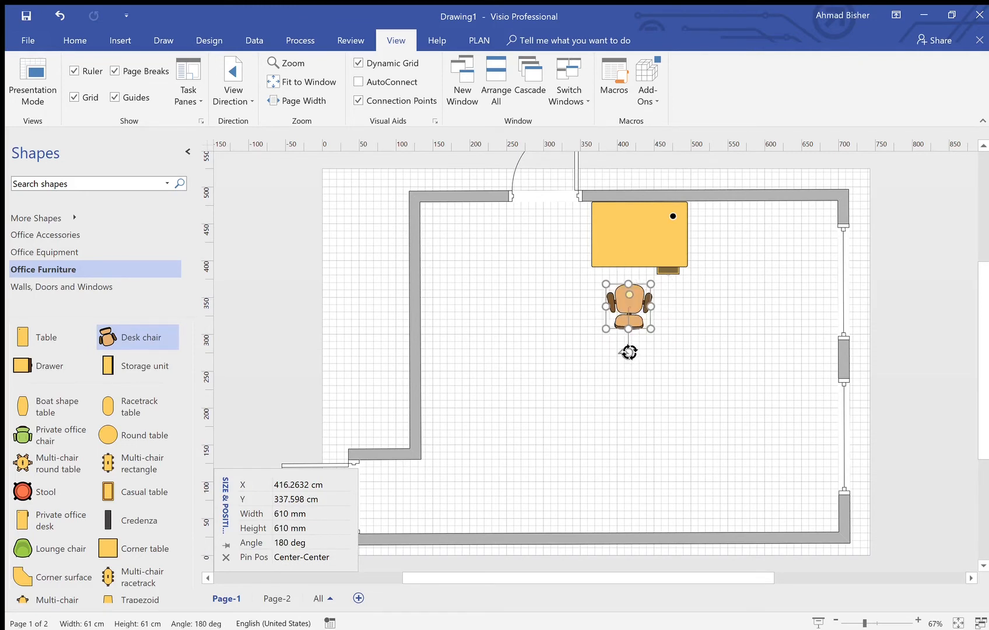
drag(640, 315, 641, 283)
click(671, 332)
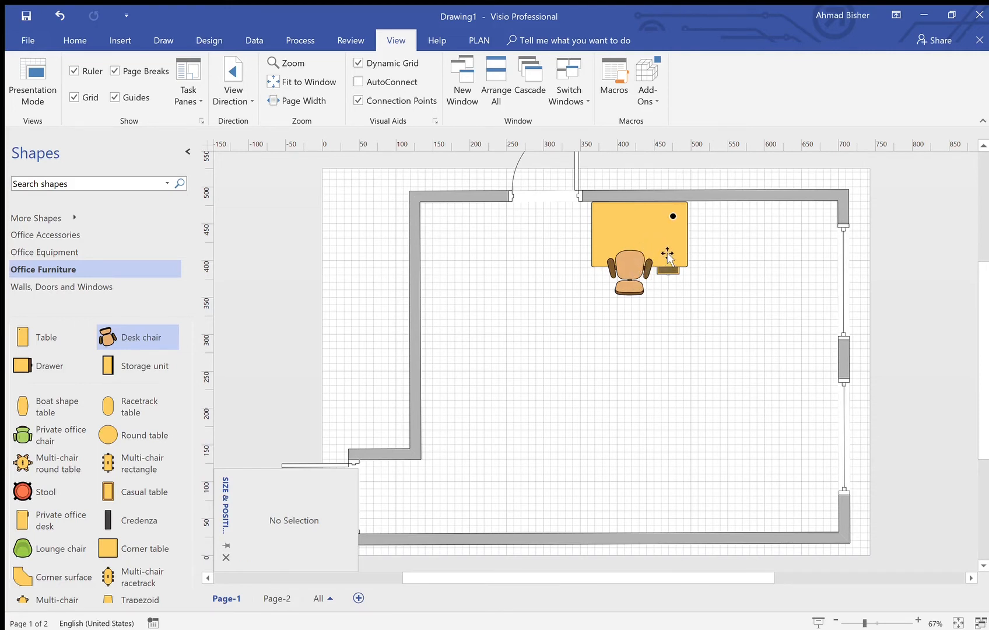
Step: Send the desk chair behind the desk and nudge it up to Y 390 cm
click(637, 267)
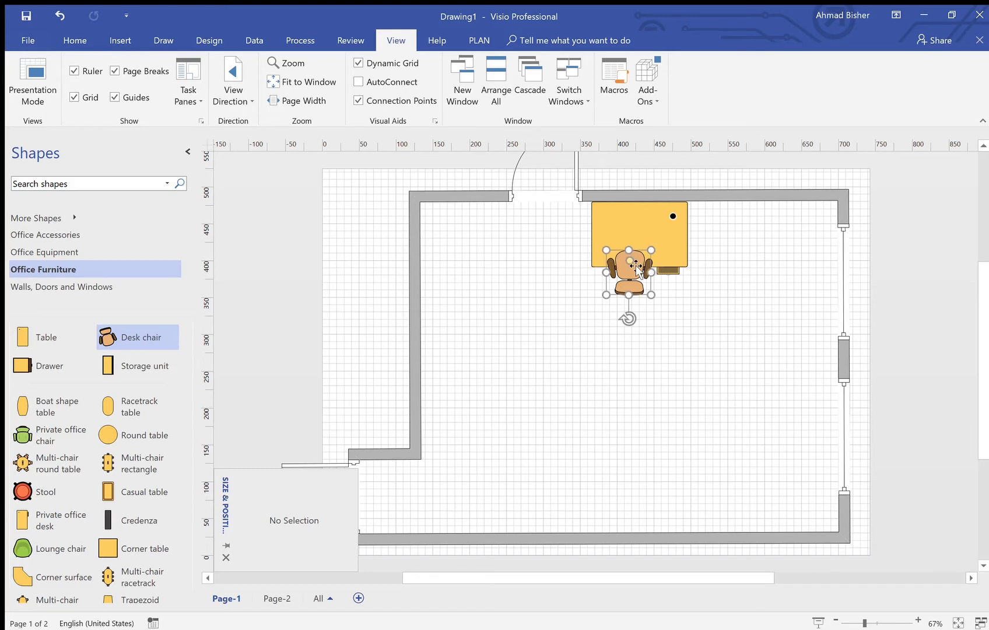
click(84, 39)
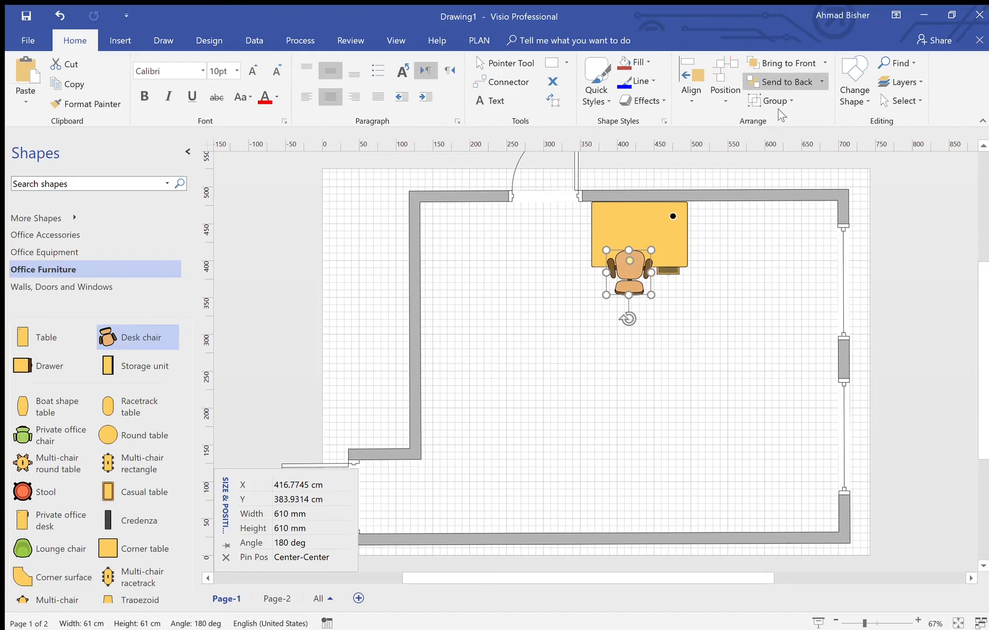
click(781, 85)
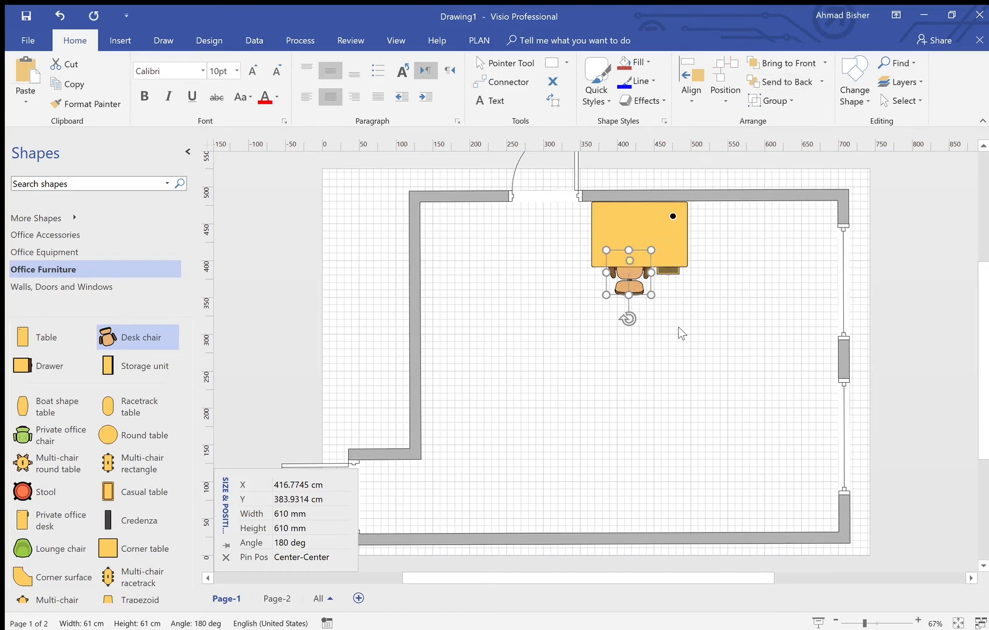
key(Up)
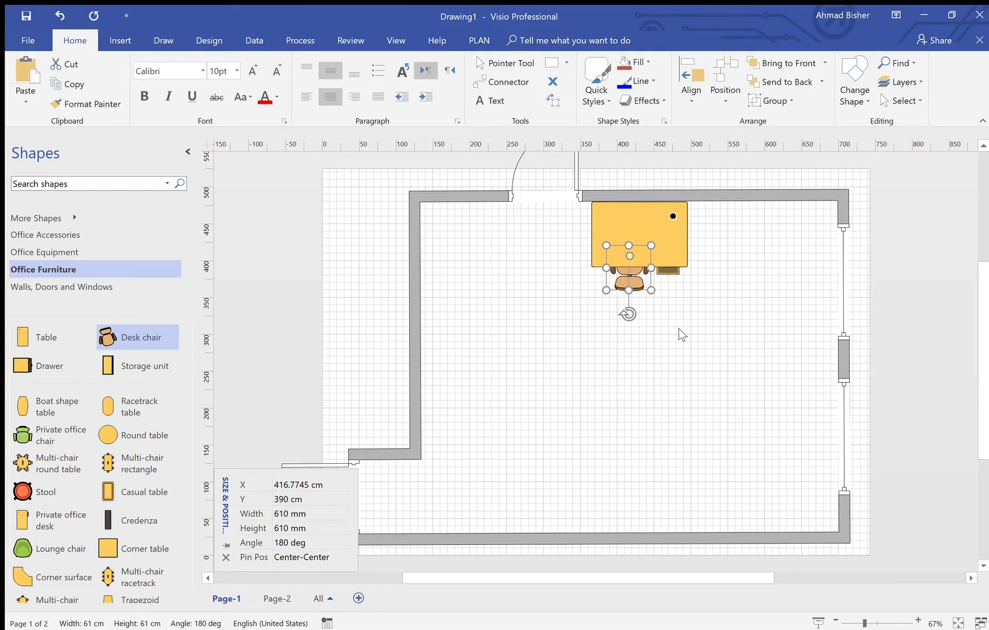
click(679, 328)
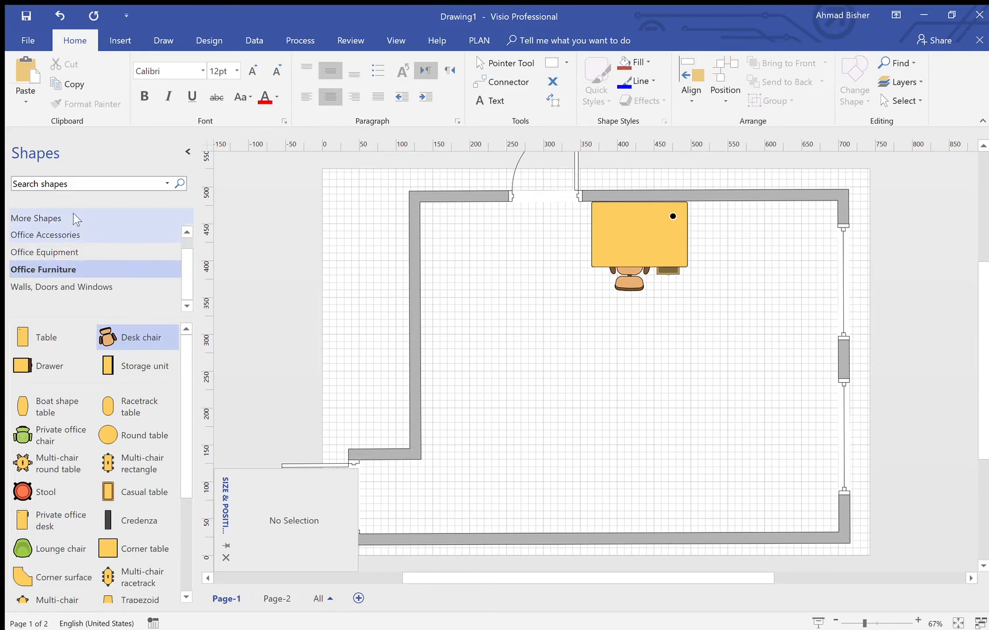
Step: Look through the Office Equipment shapes for a computer, and search the shape library for "desktop"
click(64, 252)
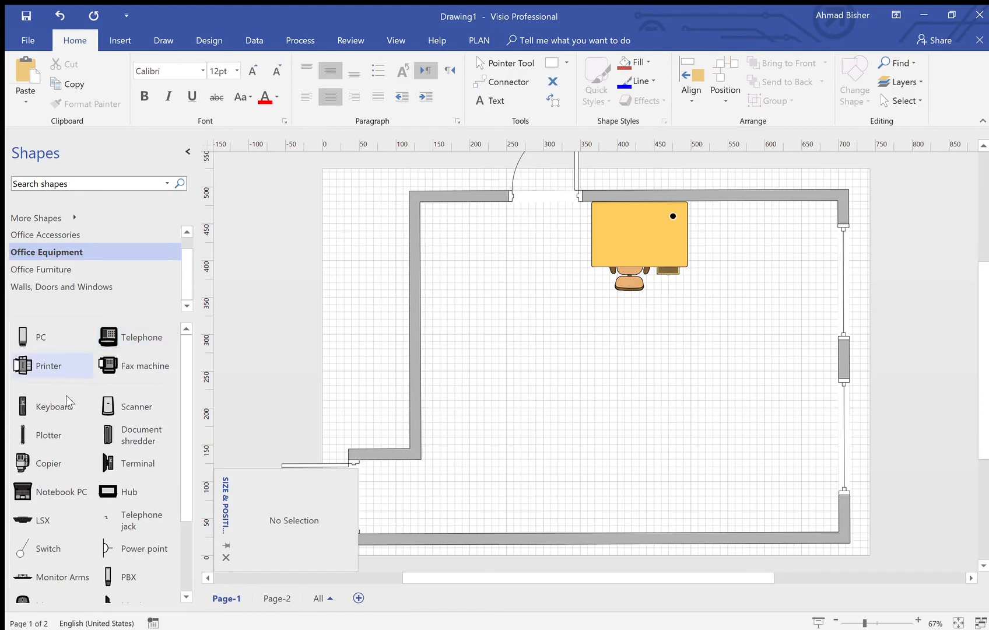
scroll(122, 446, down, 3)
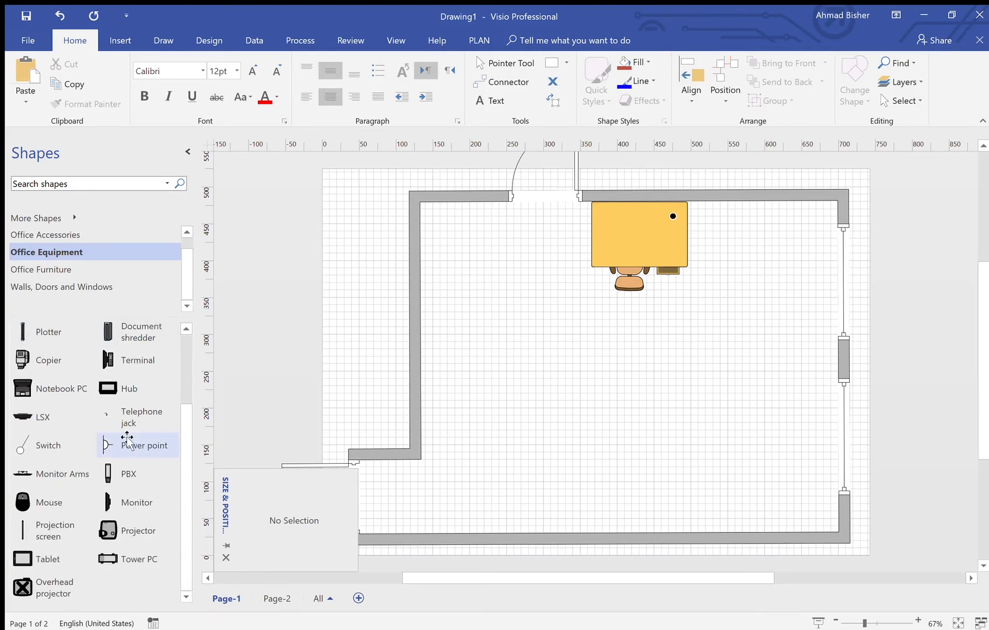
scroll(127, 439, up, 3)
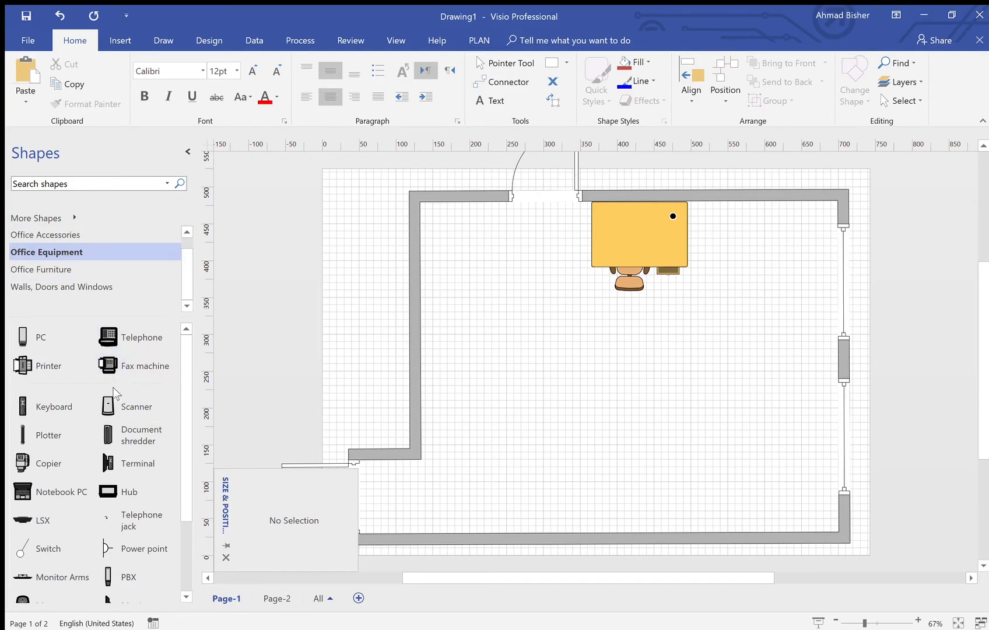
scroll(115, 394, down, 3)
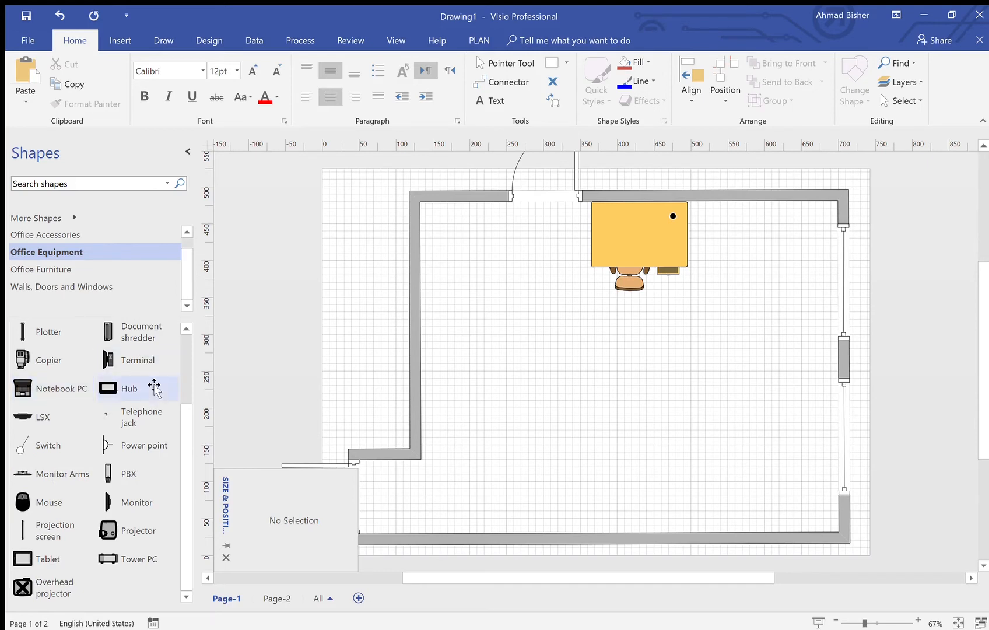
scroll(154, 388, up, 3)
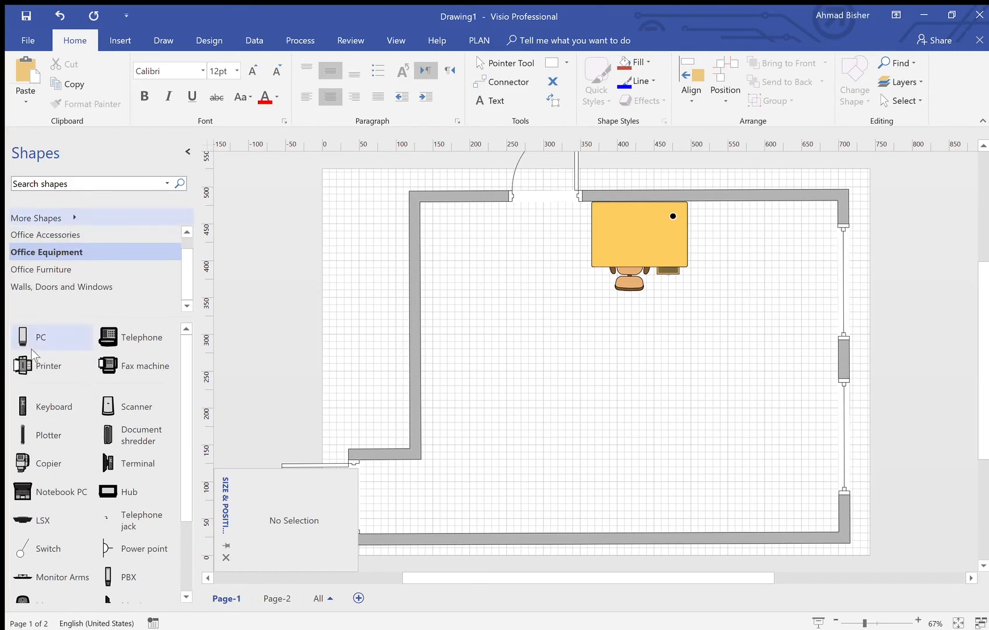
click(97, 184)
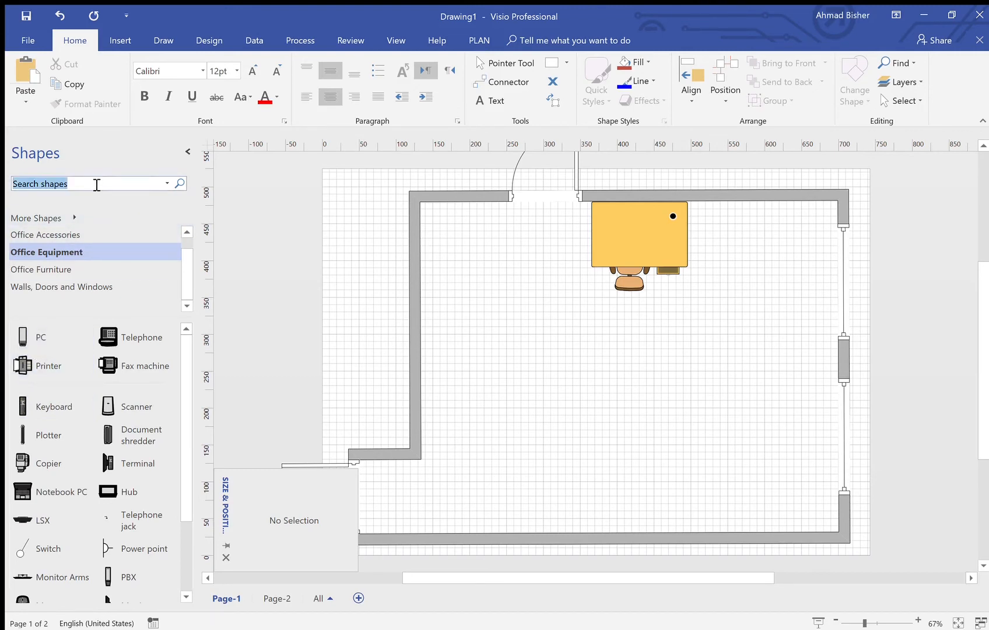
text(desktop)
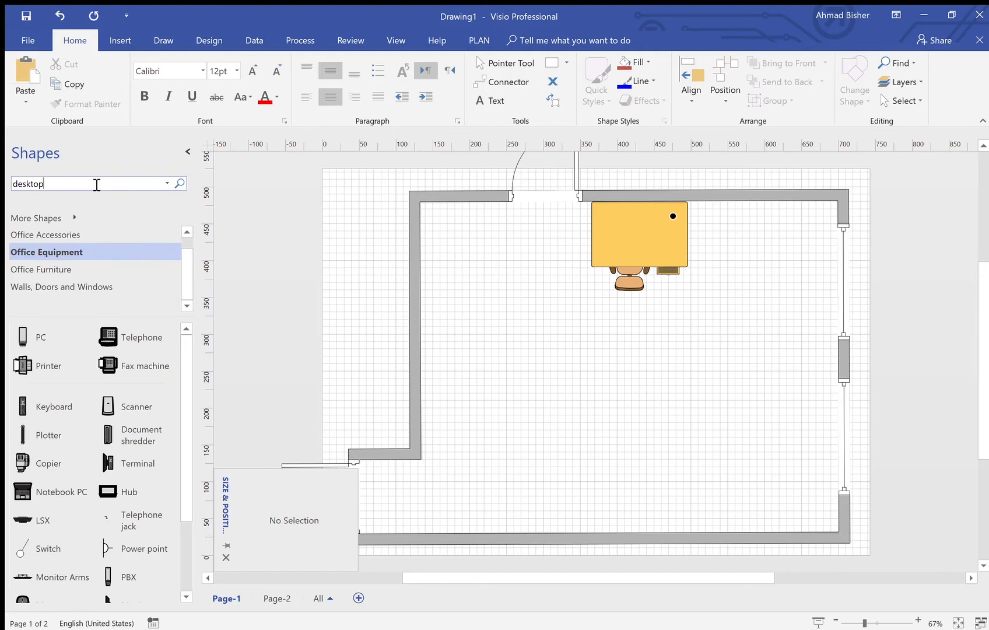
key(Return)
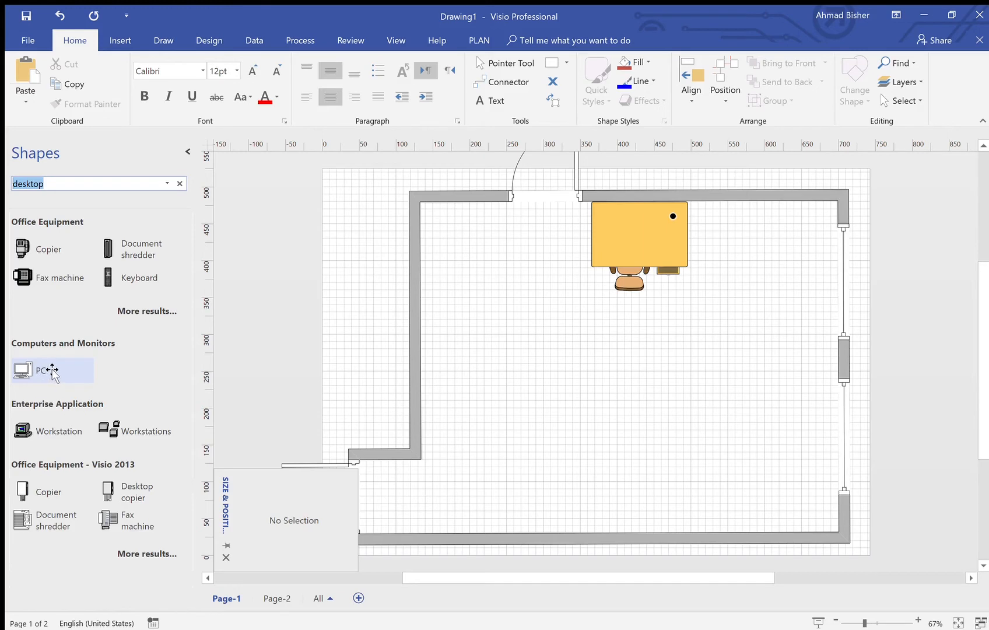
Step: Place a PC shape on the desk and shrink it to about 41.25 cm by 41.25 cm near the desk's upper edge
drag(51, 372, 638, 234)
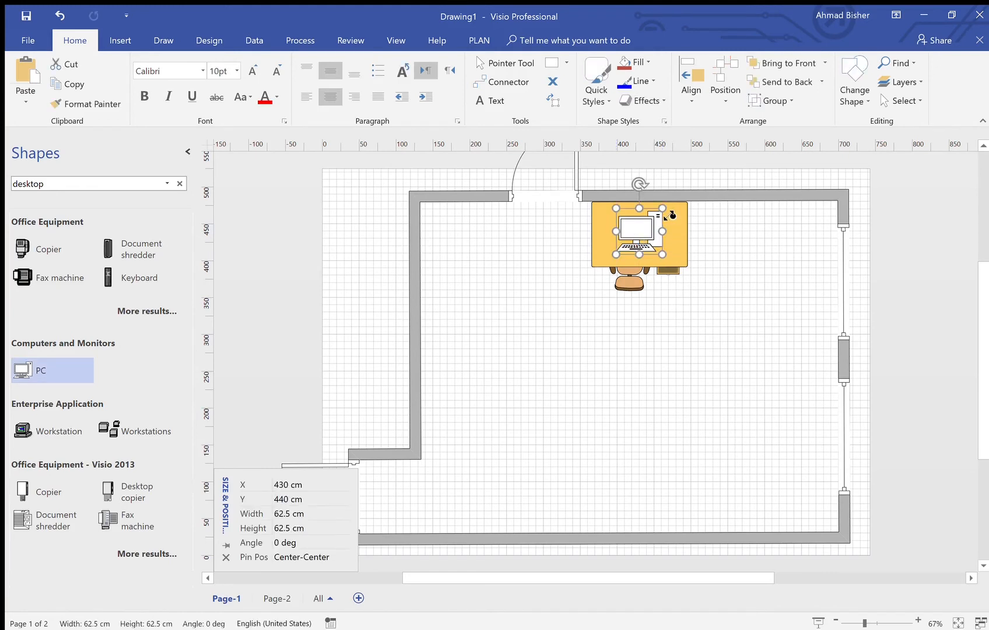
drag(662, 208, 640, 223)
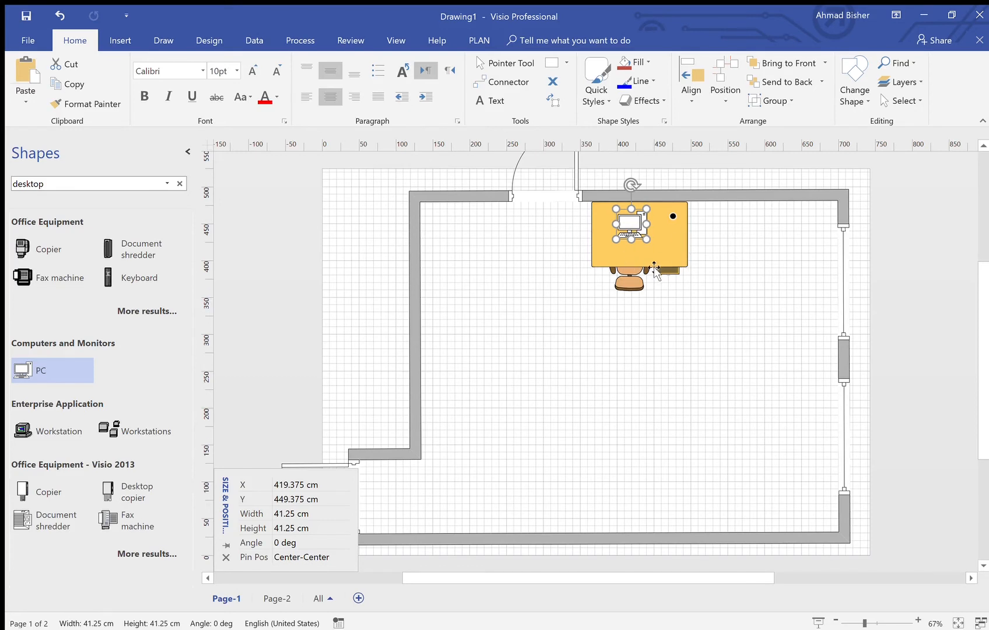
Step: Fill the PC shape with red and enlarge it to about 51.25 cm by 51.25 cm
click(642, 60)
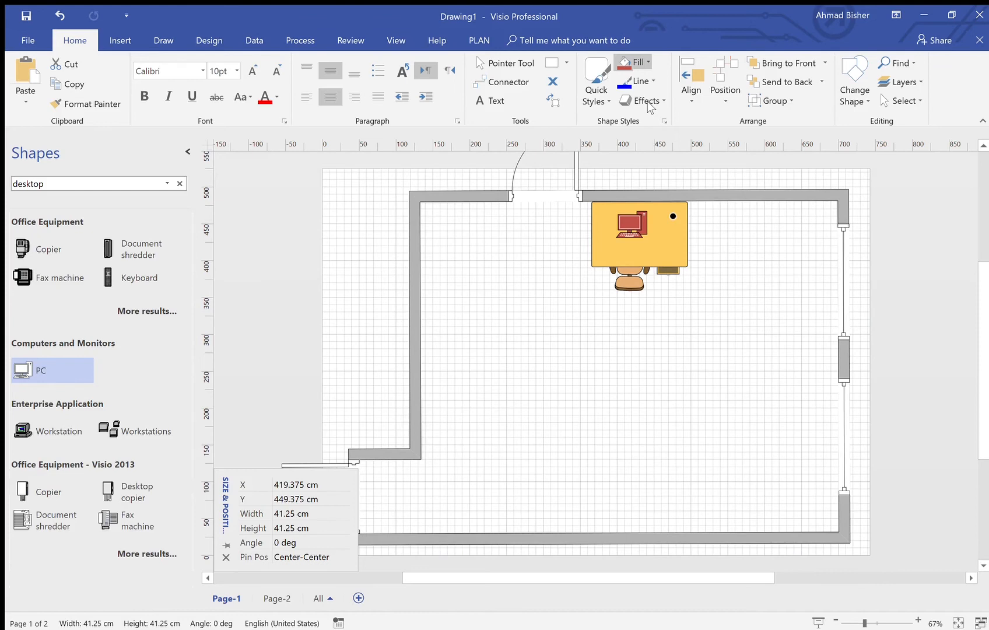
key(ctrl+z)
click(643, 63)
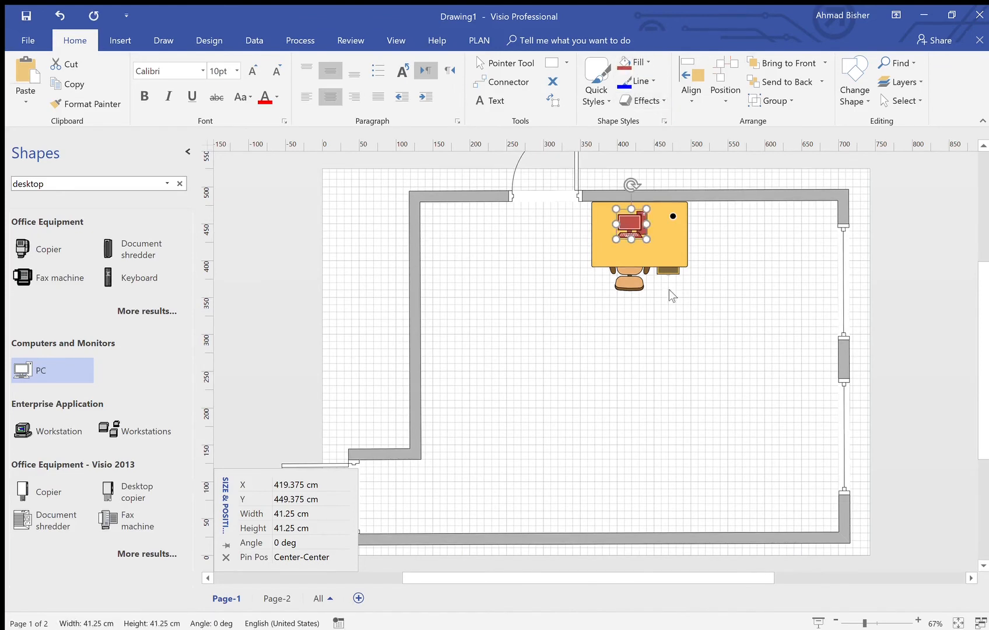
click(663, 304)
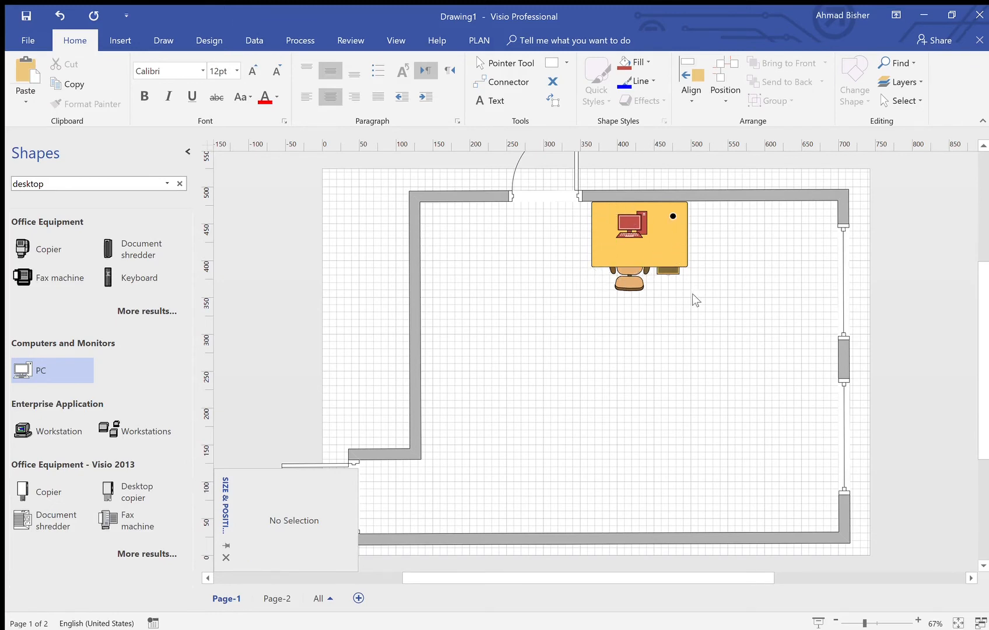
click(637, 219)
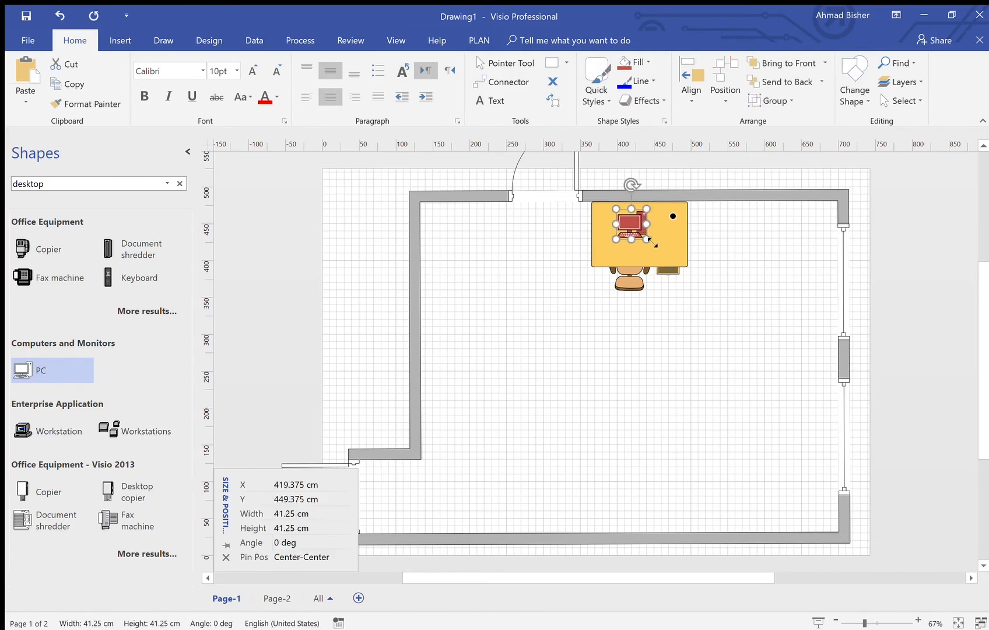
drag(652, 247, 659, 254)
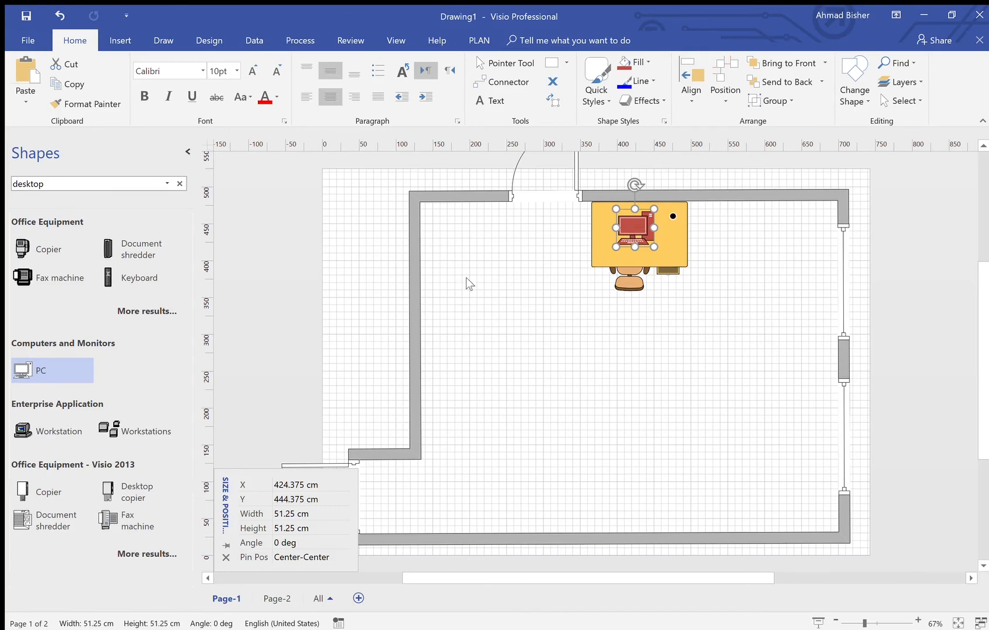
Step: Group the PC, the desk and the desk chair into one workstation
click(675, 245)
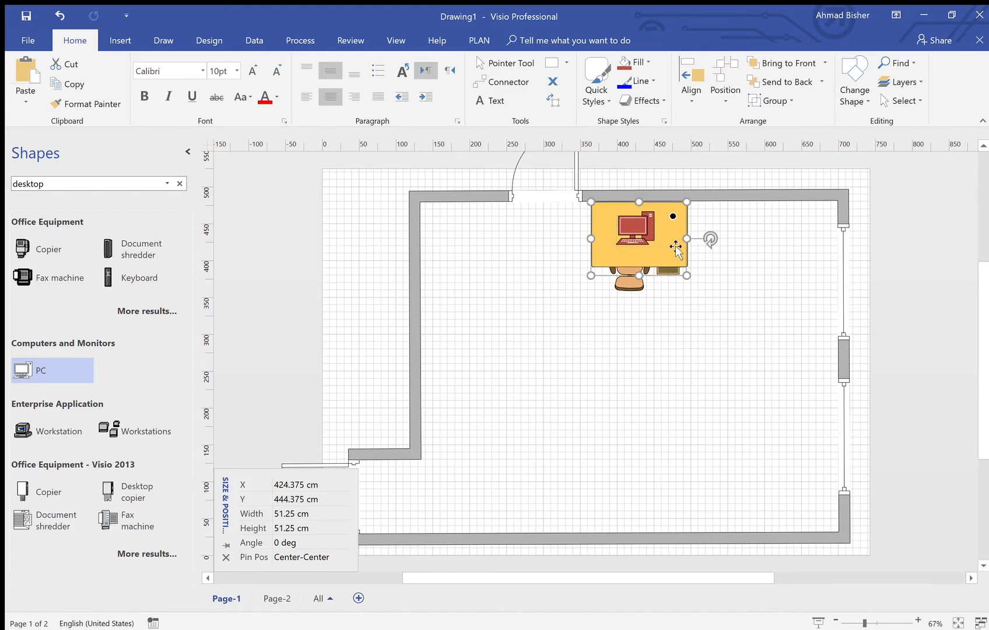
click(642, 230)
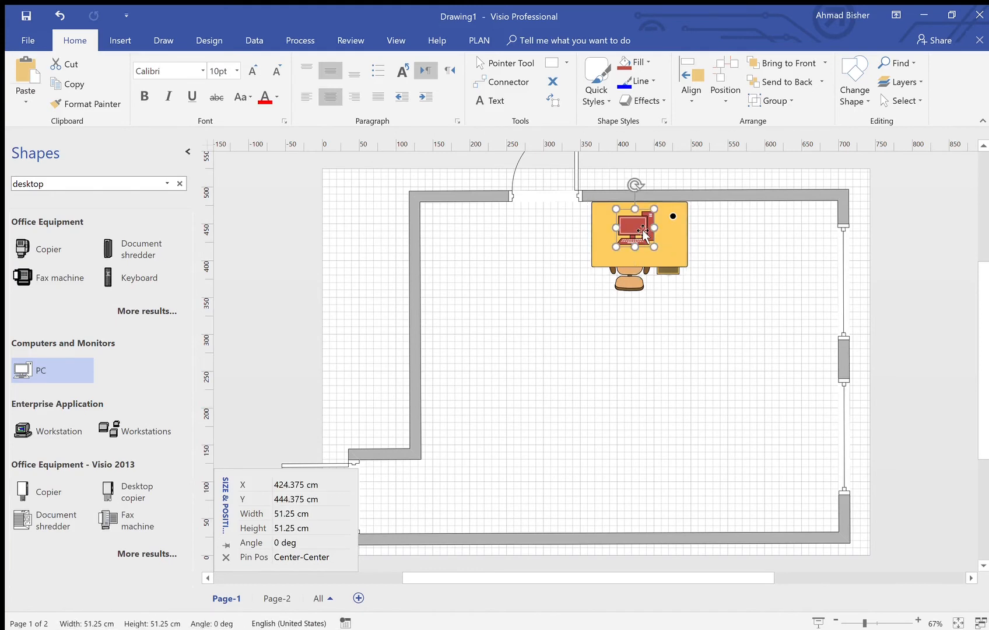
click(676, 243)
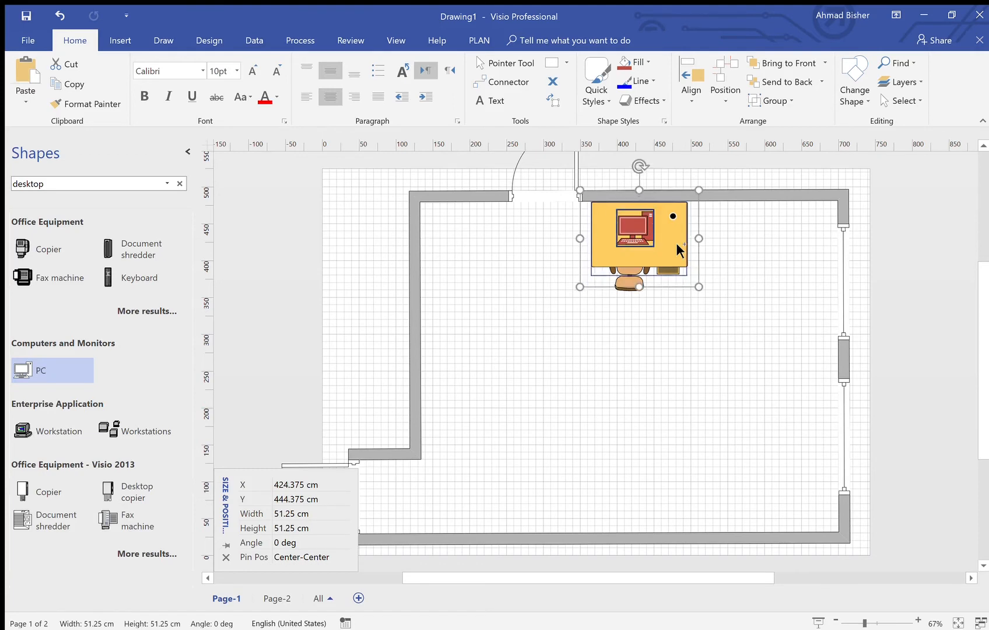
click(630, 278)
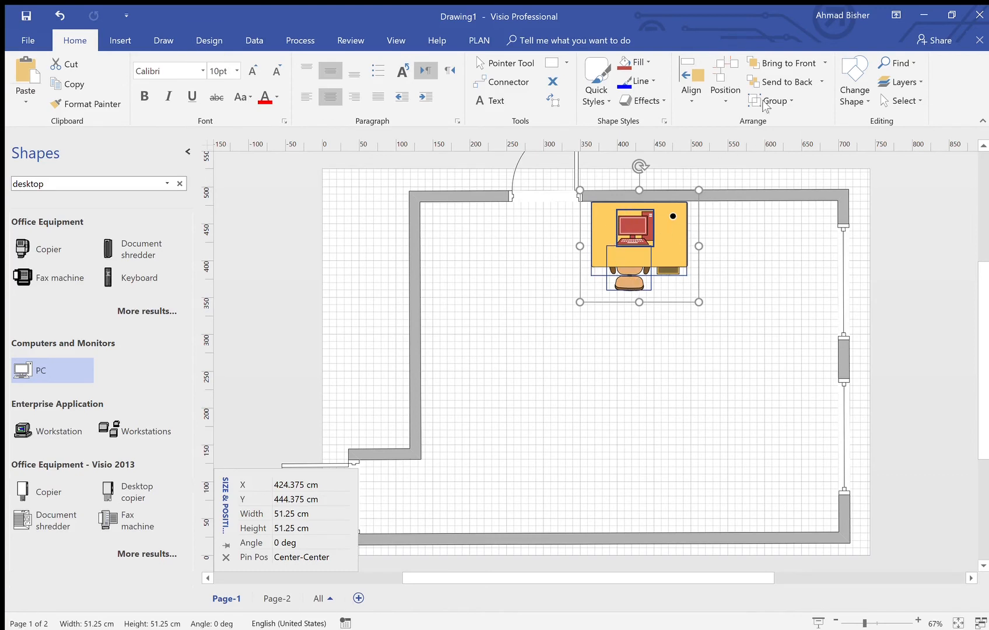
click(783, 100)
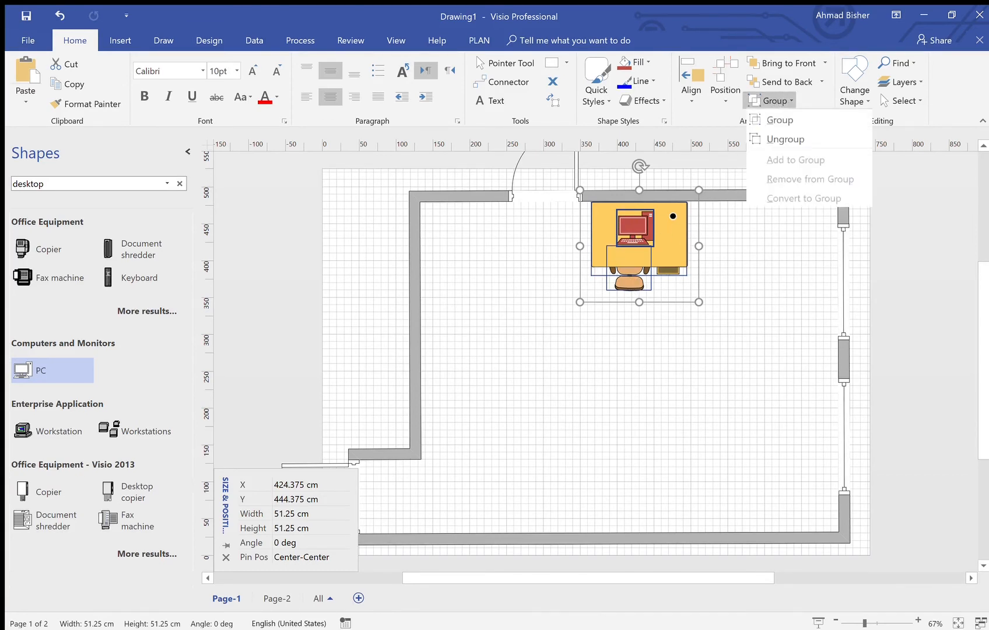
click(779, 120)
click(740, 309)
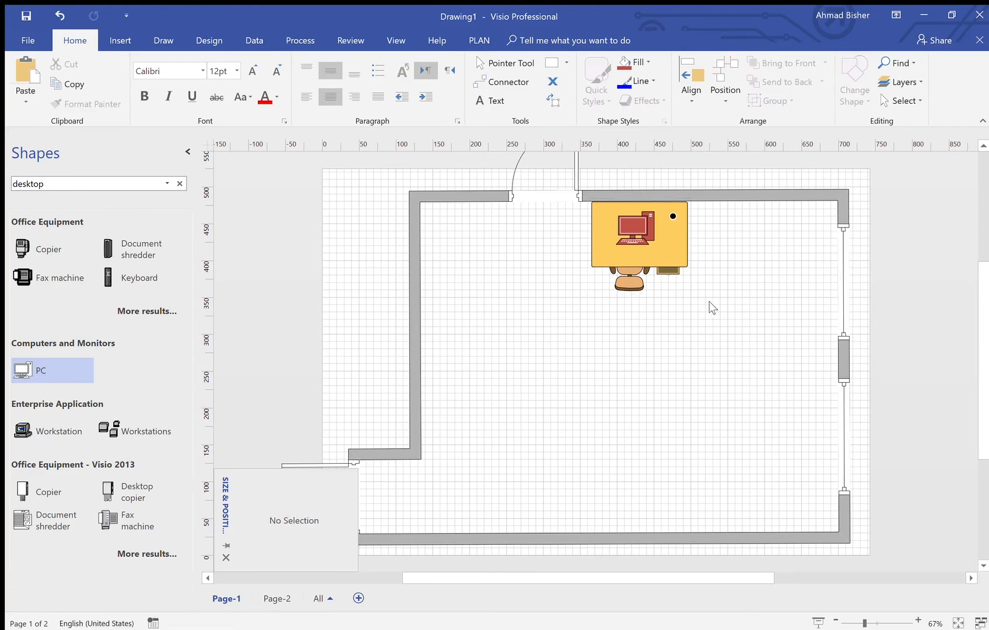
Step: Position the workstation group against the upper wall at X 425 cm, Y 419.75 cm, and place a duplicate directly to its right
drag(680, 251, 511, 253)
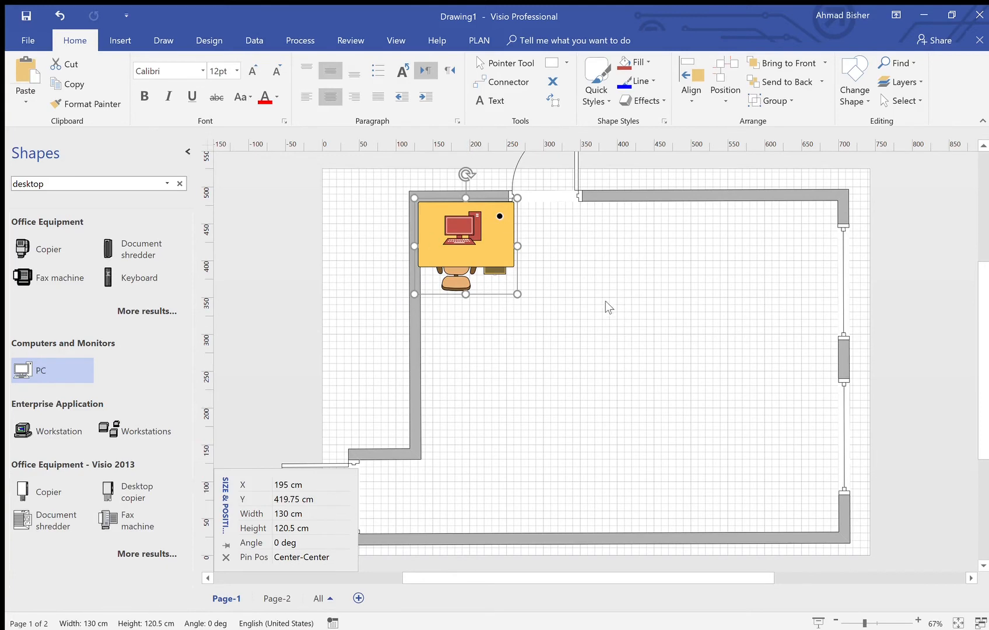
drag(529, 245, 675, 244)
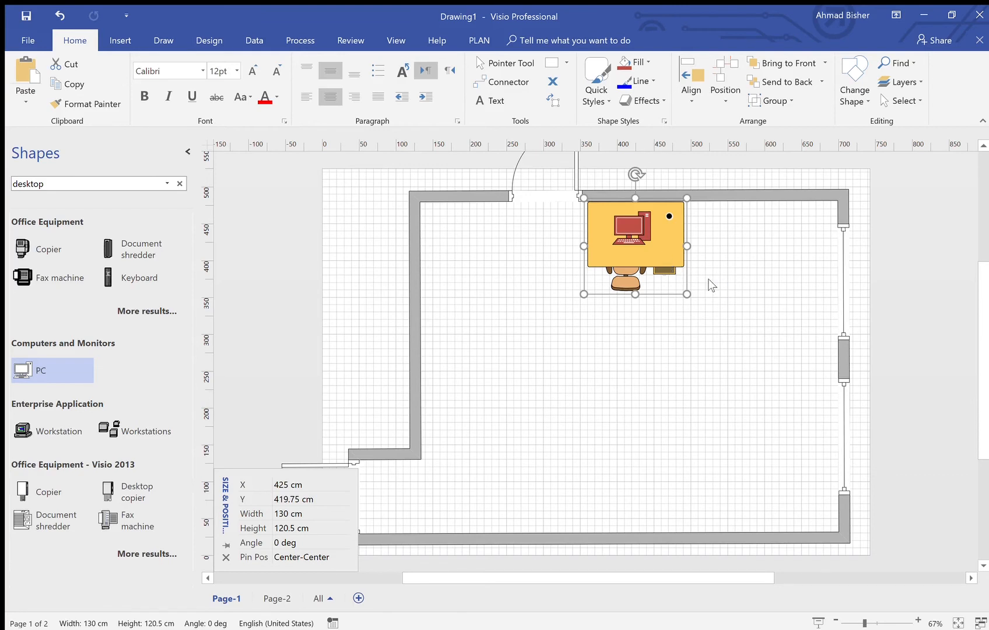
key(ctrl+d)
drag(672, 262, 762, 250)
Step: Duplicate the workstation, rotate the copy to 180 degrees, and move it against the lower wall at X 570 cm, Y 90.25 cm
key(ctrl+d)
drag(773, 284, 751, 432)
drag(725, 361, 728, 515)
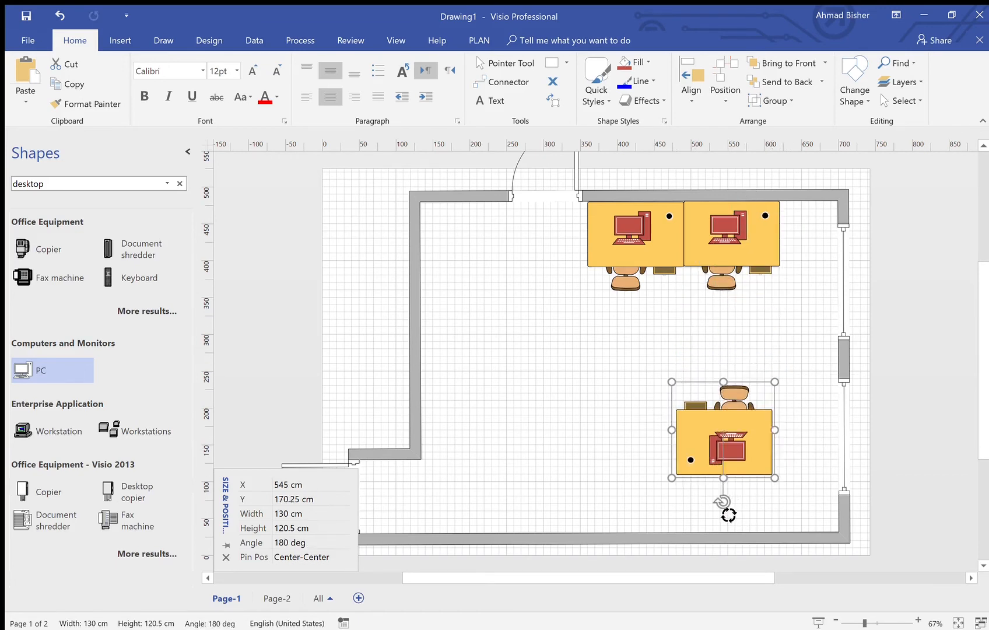
drag(757, 455, 778, 516)
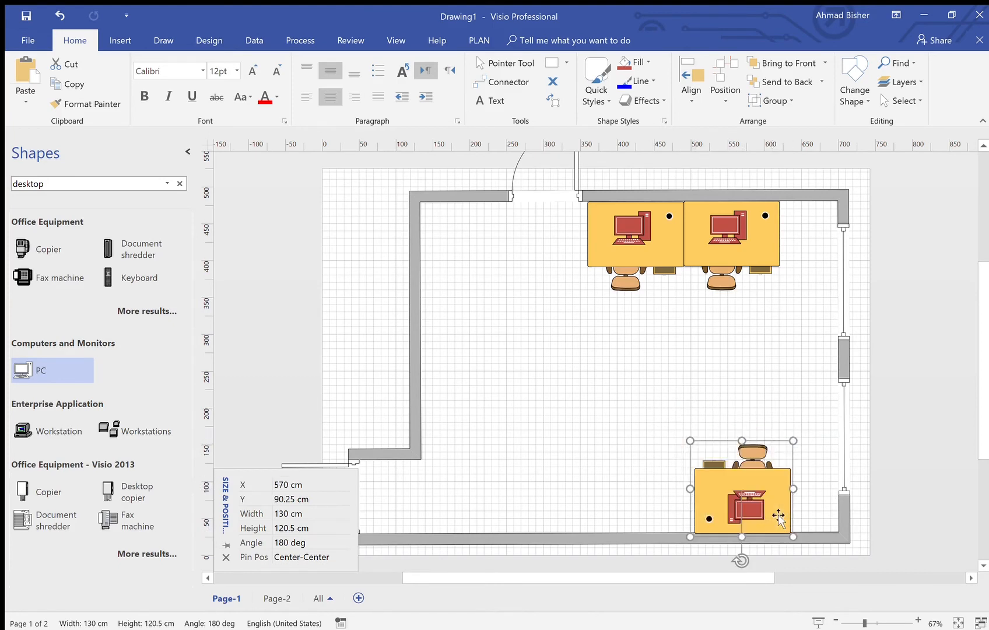
Step: Add two more copies of the rotated workstation side by side along the lower wall, at X 440 cm and X 310 cm, Y 90.25 cm
key(ctrl+z)
key(ctrl+z)
drag(760, 432, 760, 561)
drag(783, 511, 668, 476)
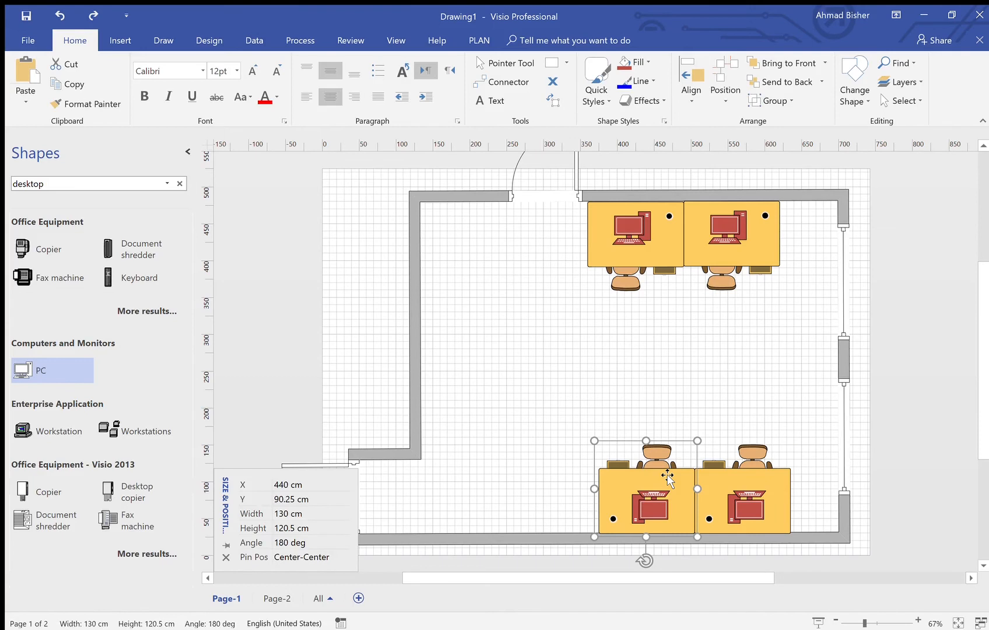
key(ctrl+d)
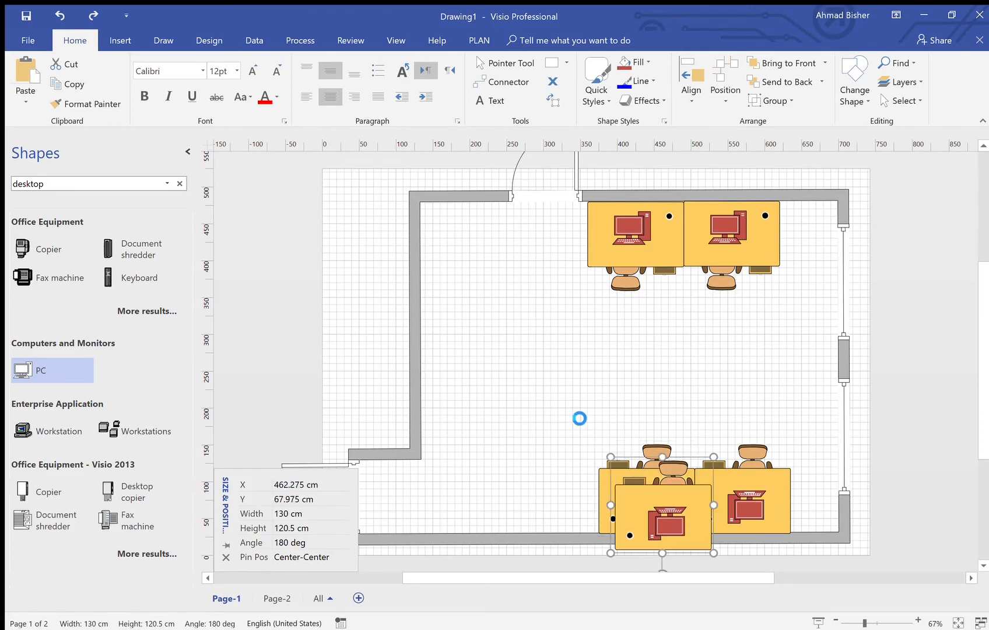
drag(635, 519, 523, 505)
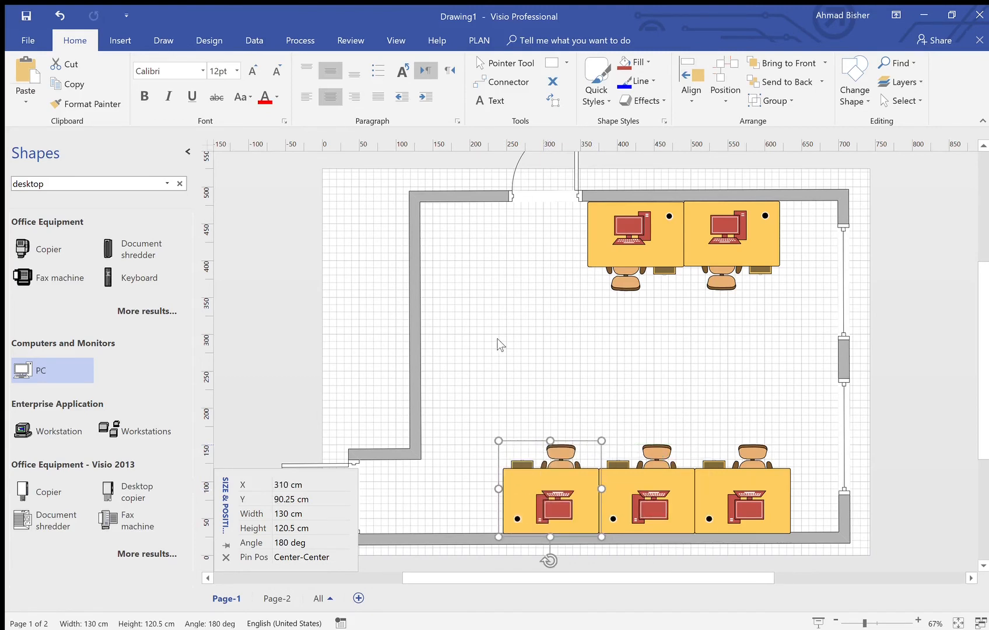
Step: Duplicate the workstation, rotate the copy to -90 degrees, and place it in the room's left half at about X 269.75 cm, Y 280 cm
key(ctrl+d)
drag(583, 513, 530, 346)
drag(513, 421, 598, 354)
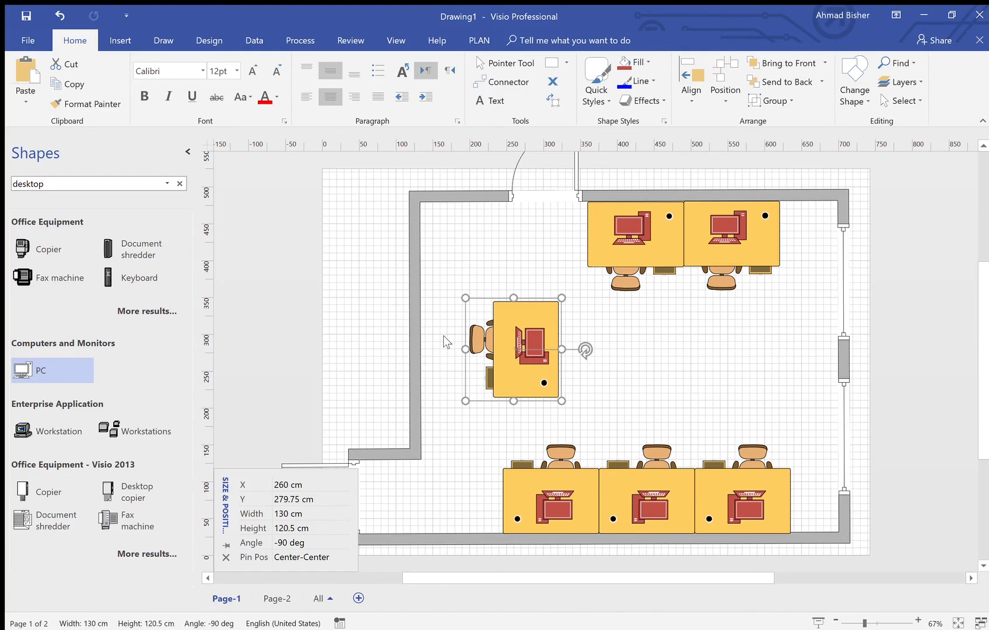
drag(534, 338, 550, 347)
scroll(551, 350, up, 3)
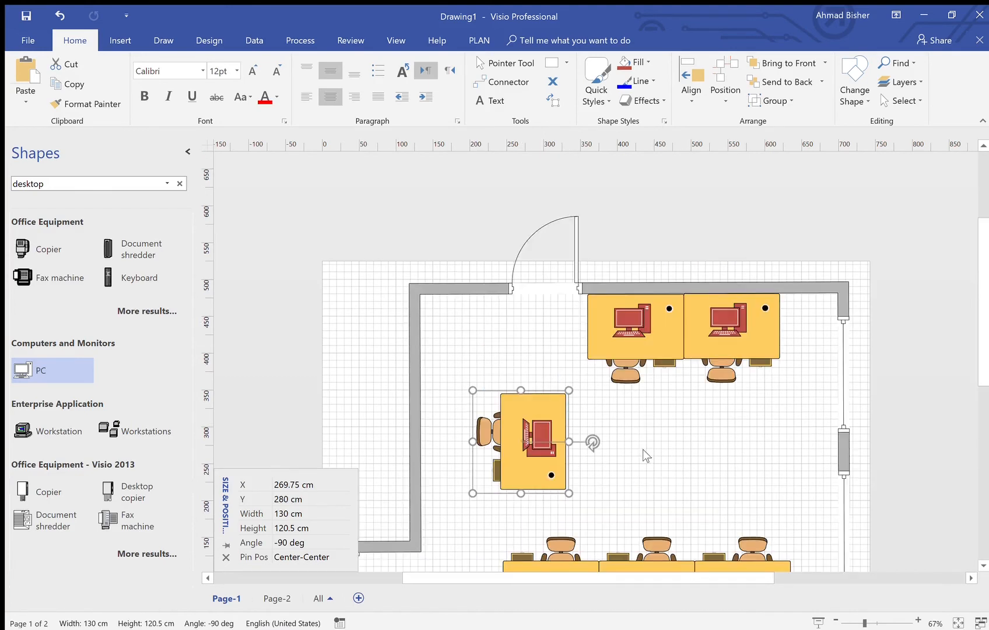
click(751, 428)
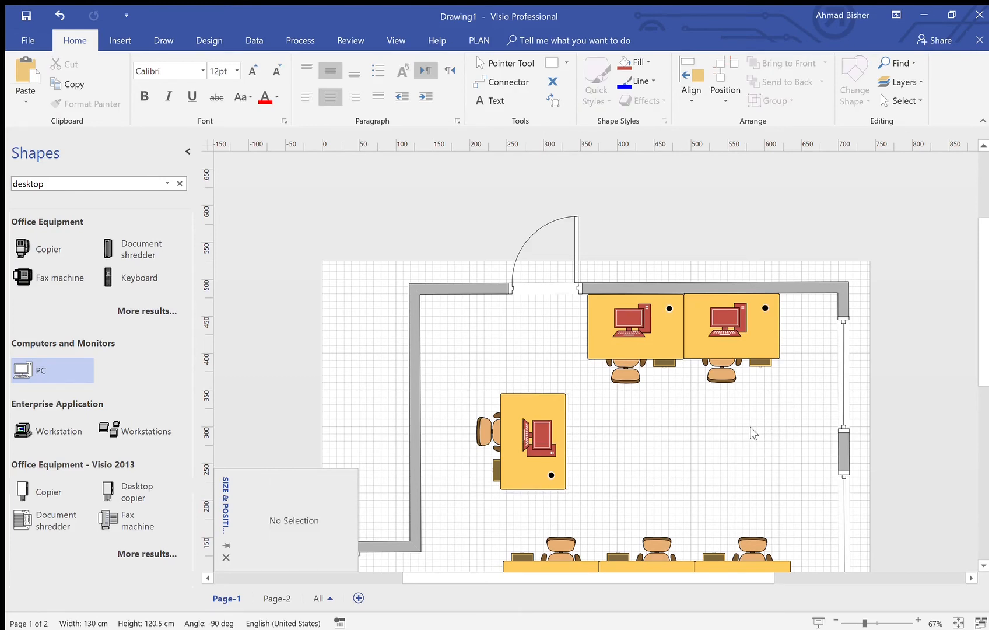
Step: Label the door in the upper wall "Main Entrance"
scroll(688, 419, down, 4)
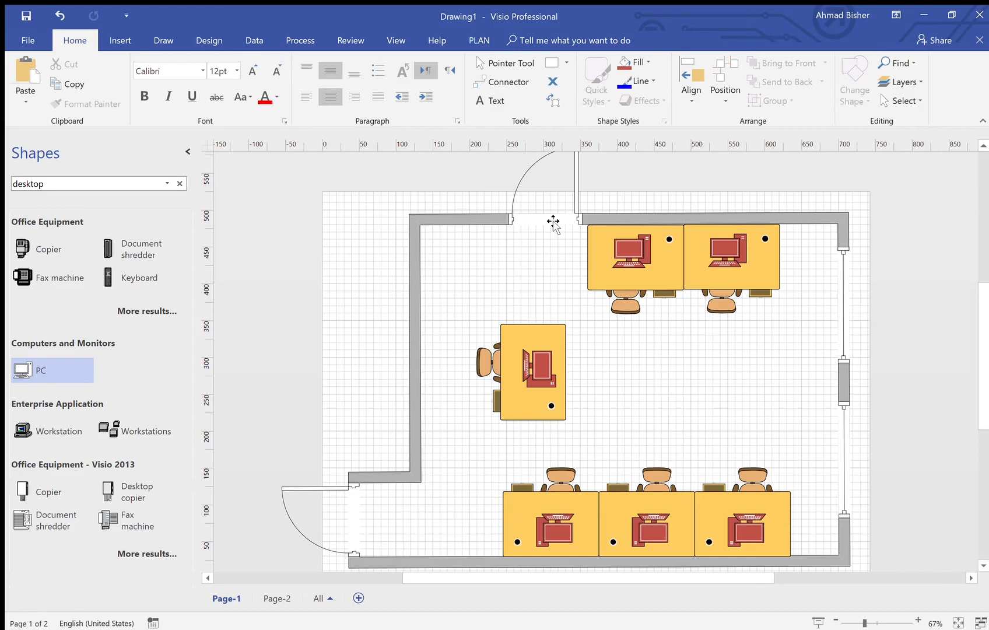
click(553, 223)
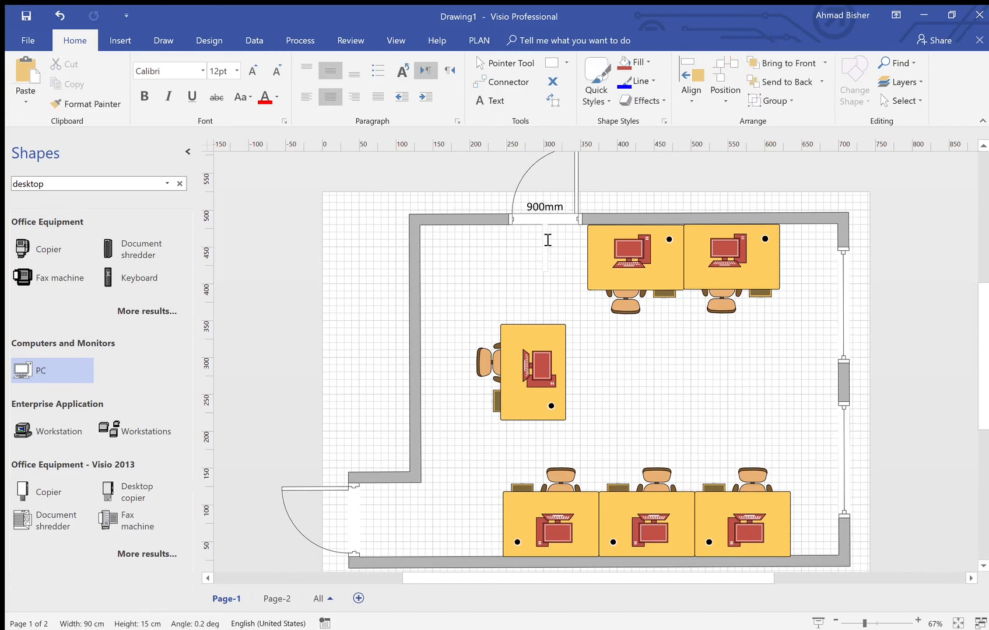
click(917, 619)
click(918, 618)
click(918, 619)
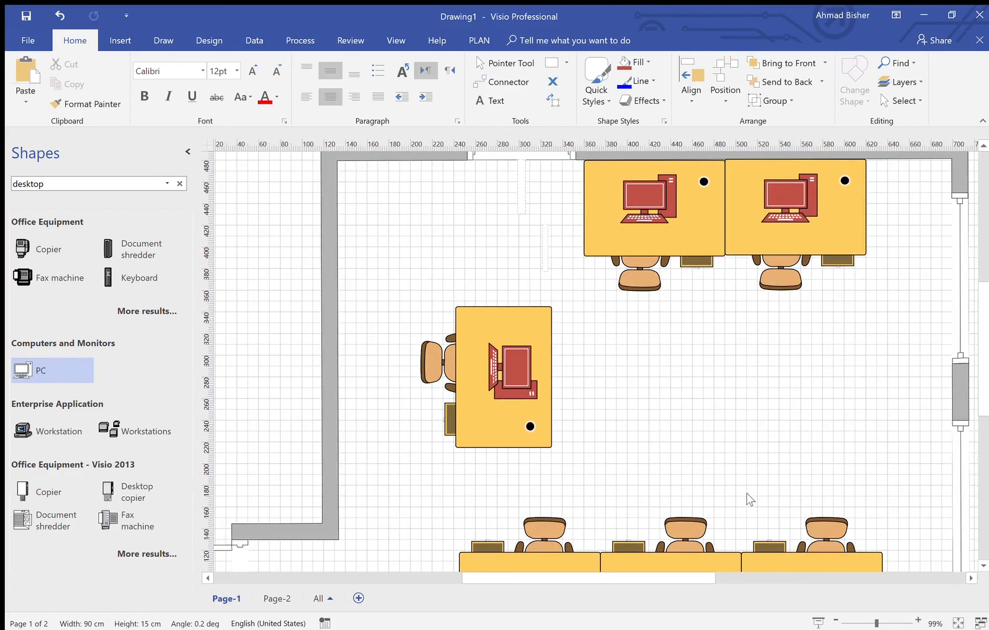
text(Main)
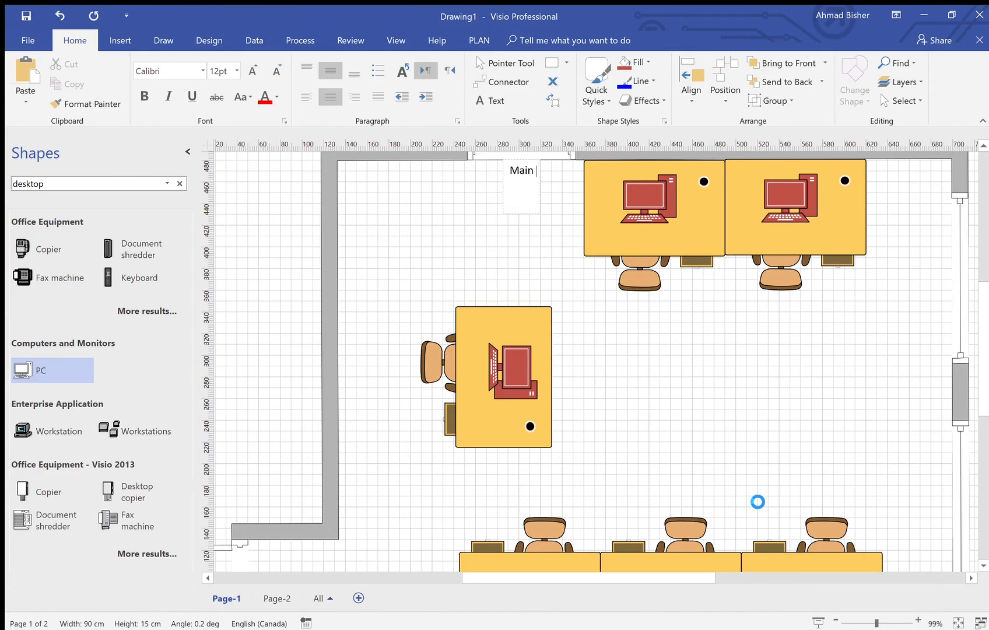
text( Entrance)
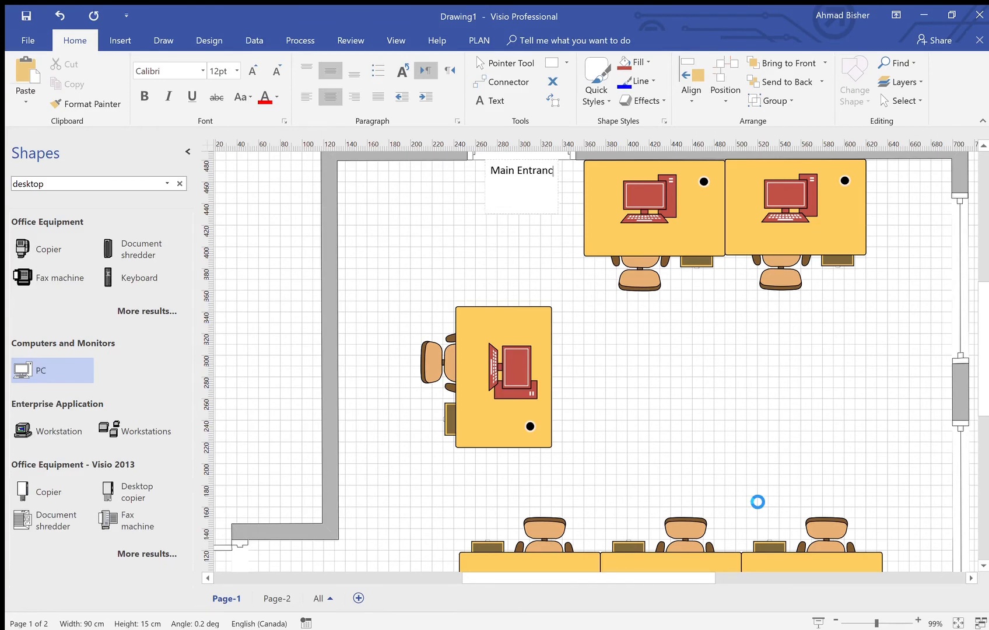
key(BackSpace)
text(e)
click(719, 374)
Step: Add a text box about 118 cm by 36 cm right of the rotated desk, reading "Computer Lab" and "Room 2325" on two lines
scroll(459, 214, down, 1)
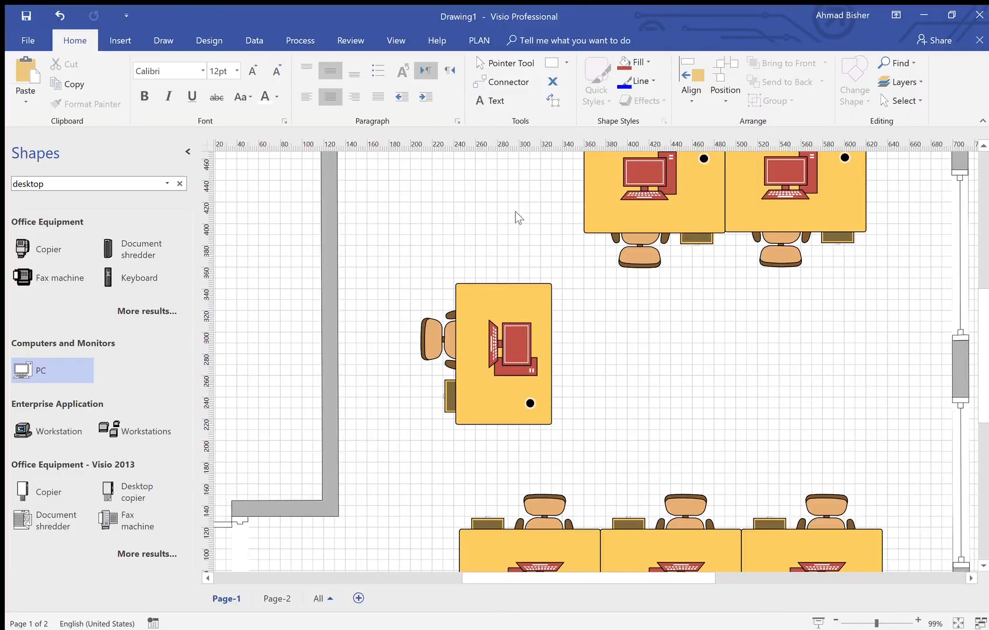
click(495, 100)
drag(564, 304, 692, 342)
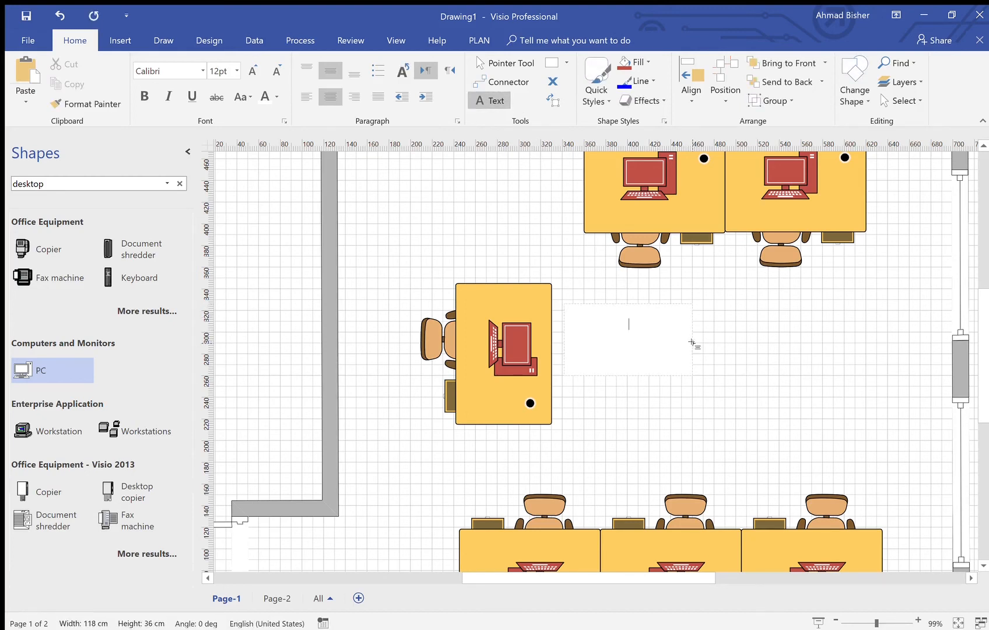
text(Computer Lab)
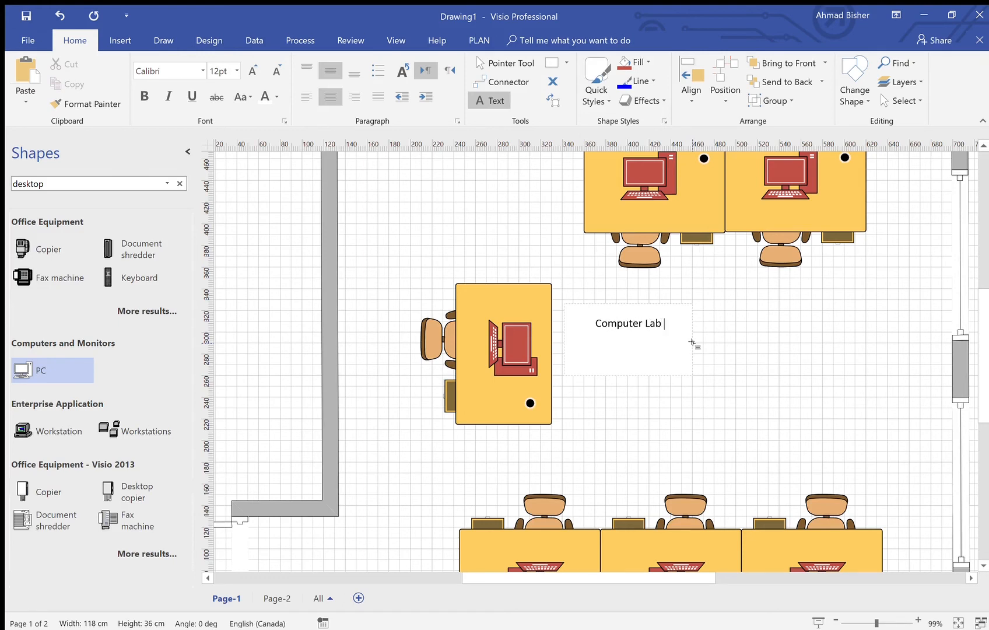
key(Return)
text(Room)
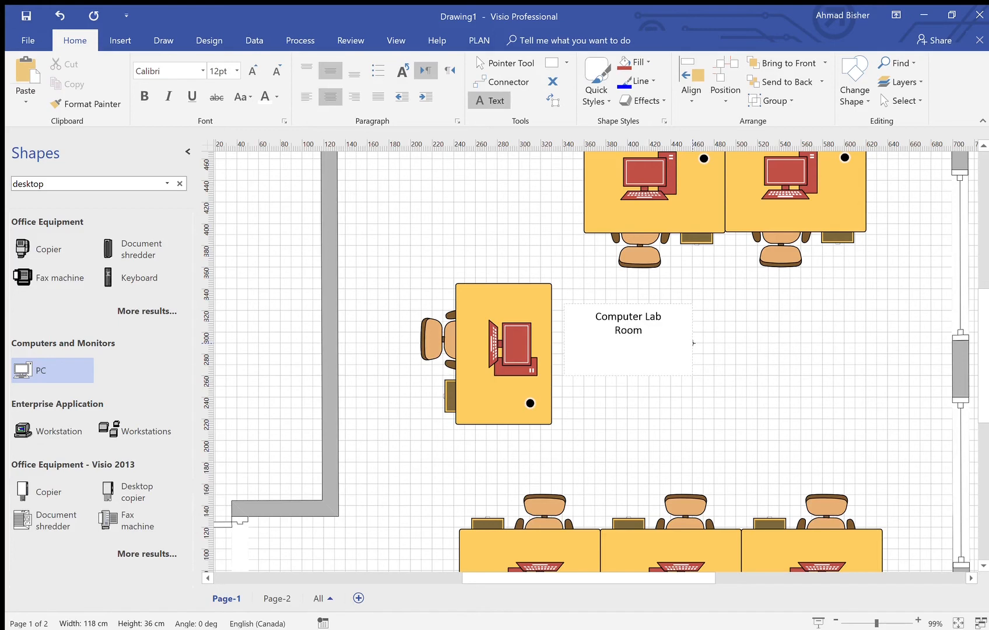
text( 2325)
click(746, 343)
click(662, 314)
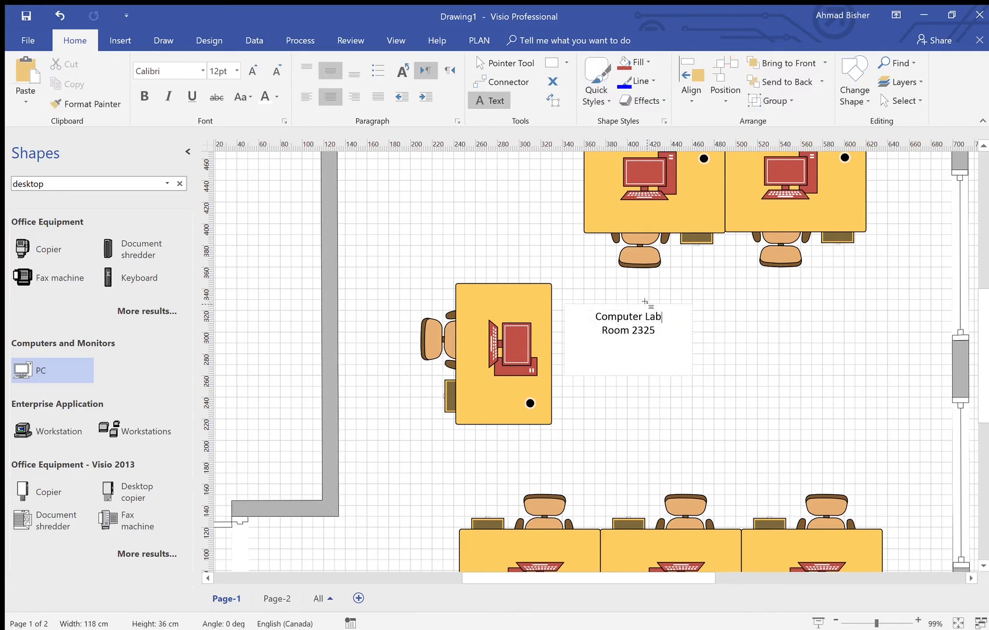
click(839, 384)
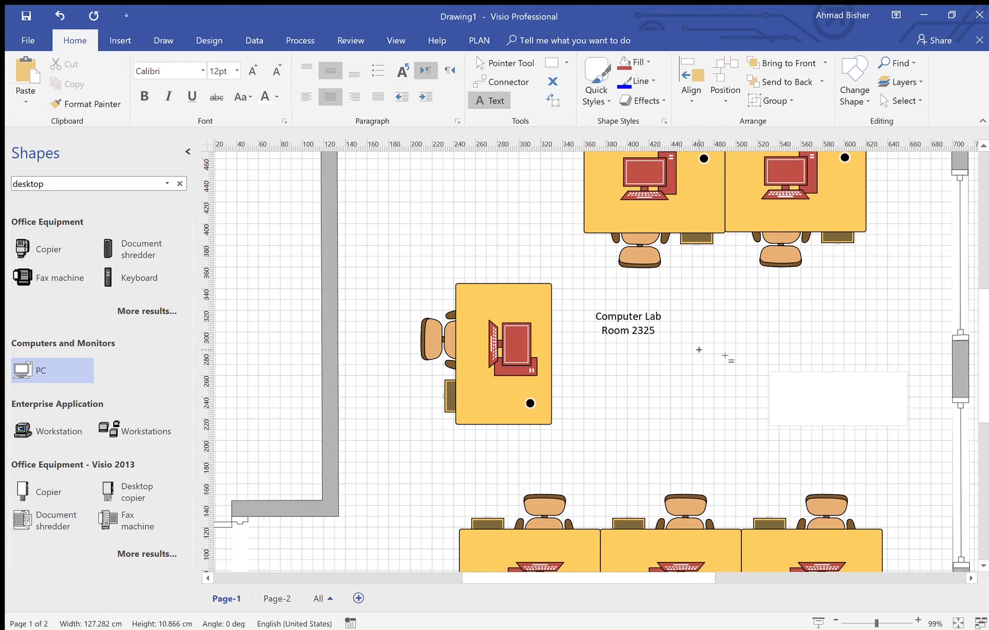
click(746, 368)
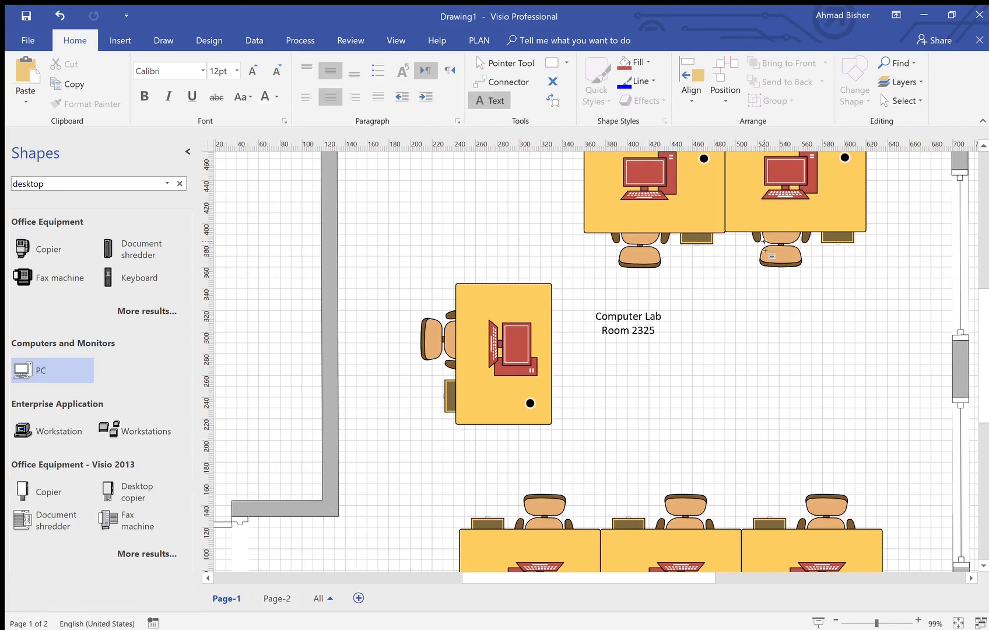
Step: Move the "Computer Lab / Room 2325" label farther right and slightly down into the open area between the desk rows
drag(738, 328, 890, 400)
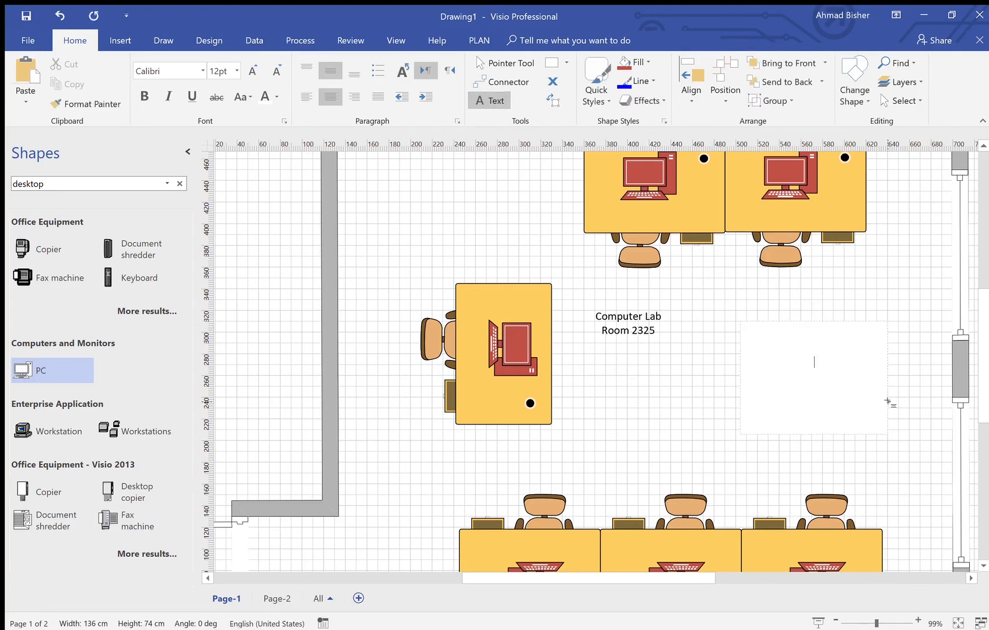
click(732, 325)
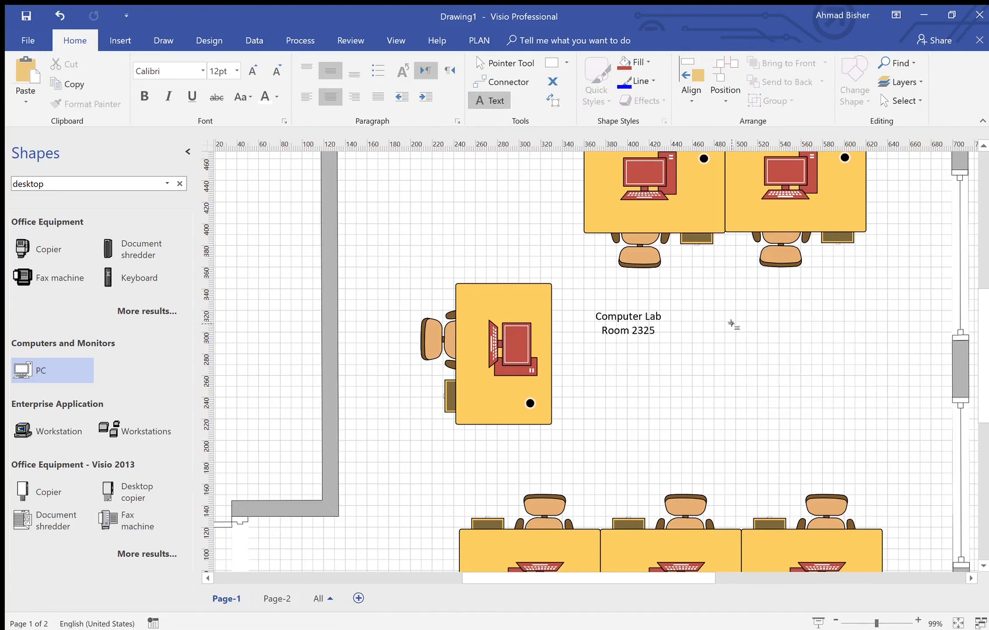
click(503, 65)
drag(640, 315, 739, 343)
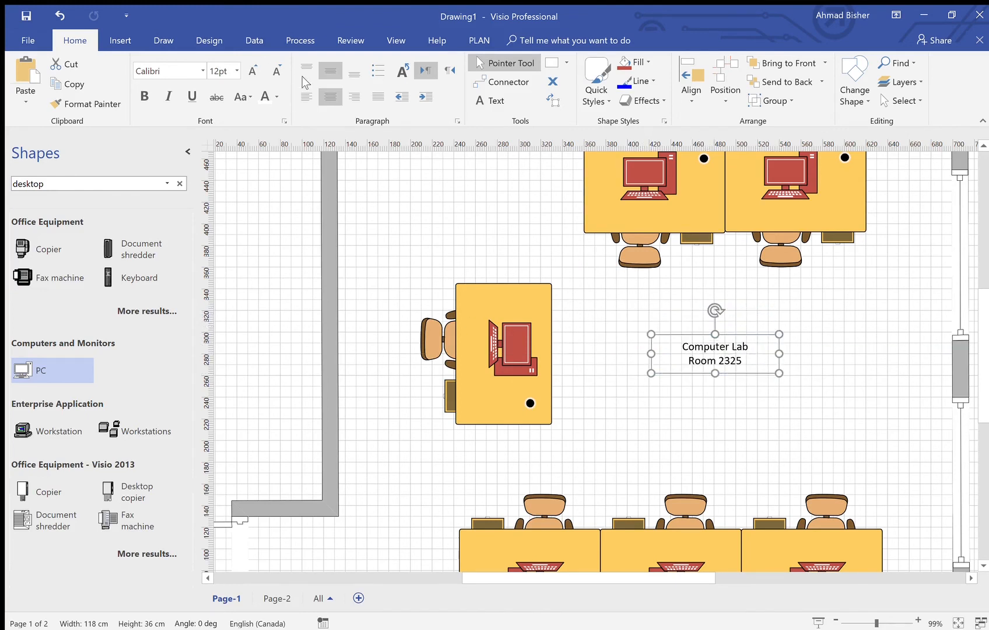
Step: Set the "Computer Lab / Room 2325" label's text to 36 pt and enlarge its box to about 218 cm by 66.5 cm in the open area
click(252, 70)
click(252, 70)
click(252, 70)
click(252, 70)
click(252, 71)
click(252, 70)
click(252, 71)
click(251, 70)
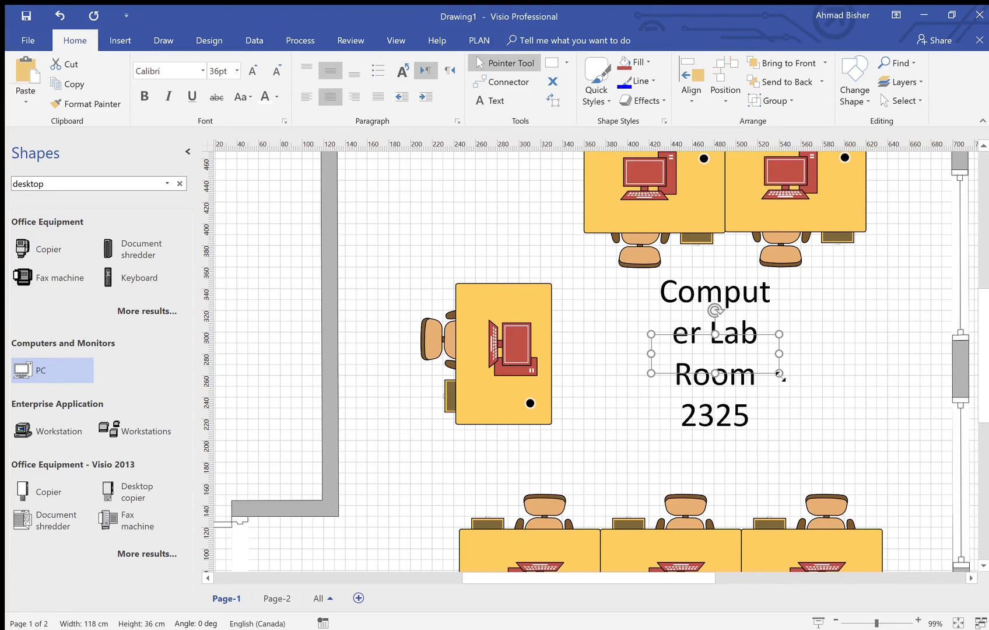
drag(779, 373, 860, 413)
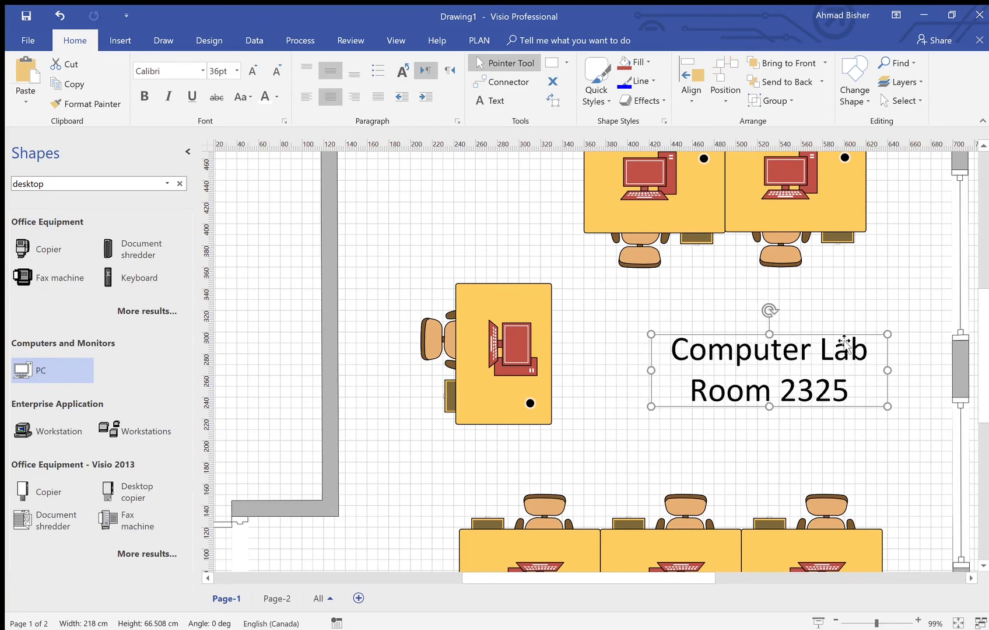
drag(845, 344, 821, 335)
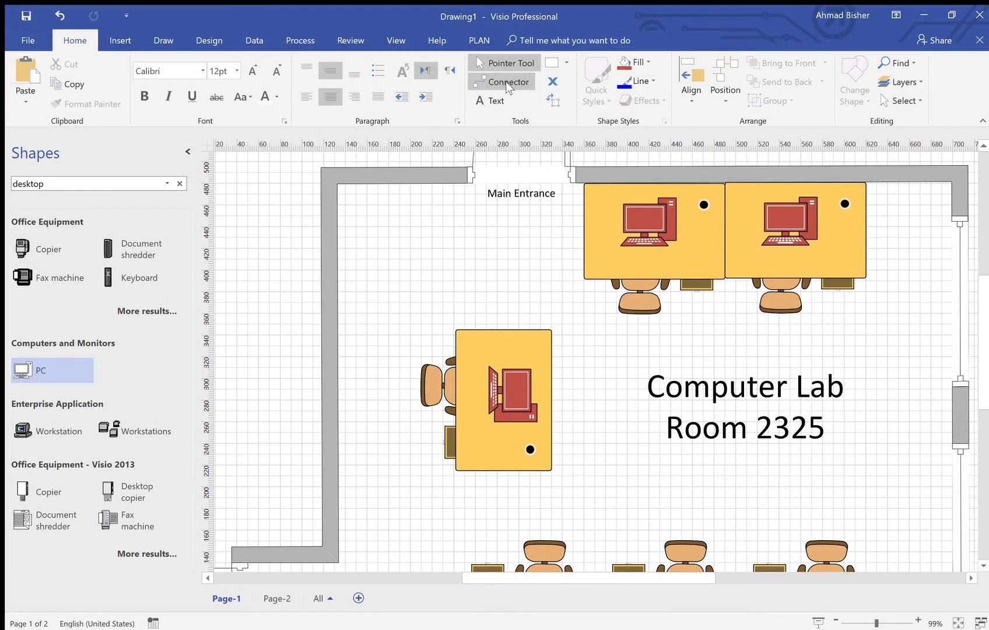
Step: Draw connectors linking the two PCs along the upper wall and joining the rotated desk's PC to the nearer upper PC
click(506, 81)
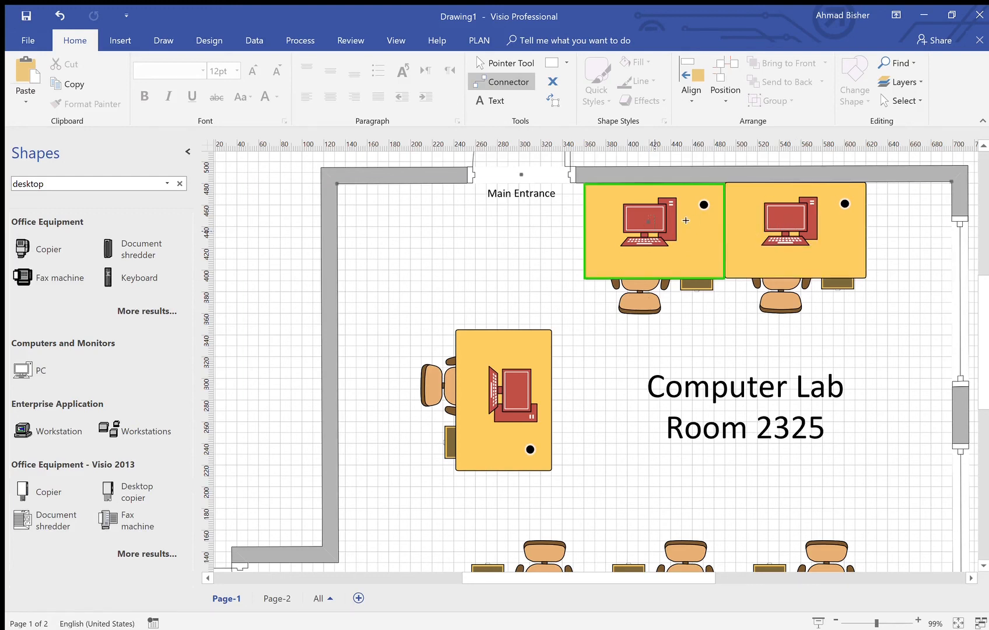
drag(649, 223, 795, 228)
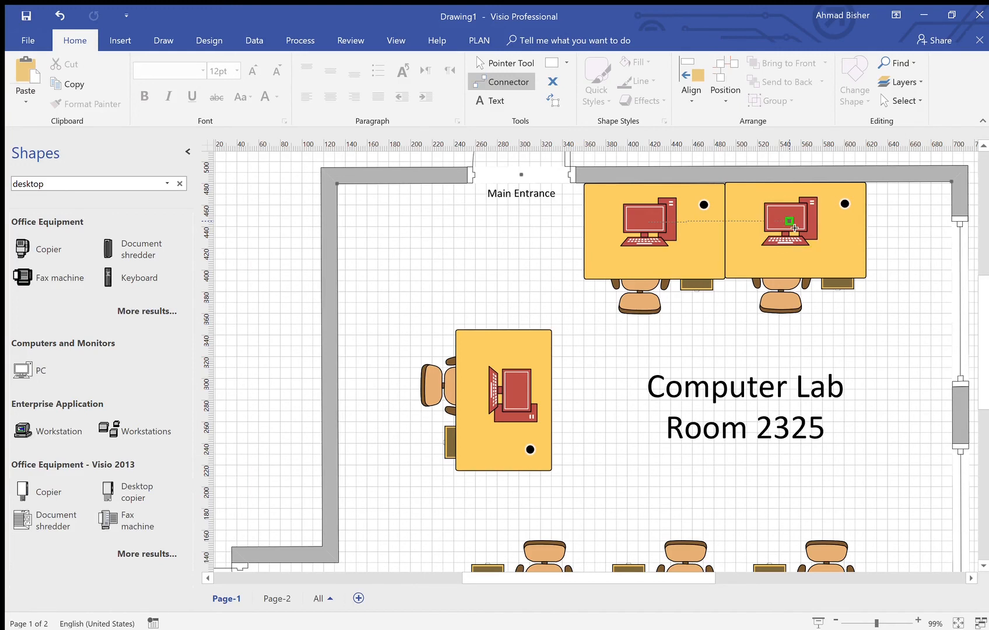
drag(795, 228, 793, 228)
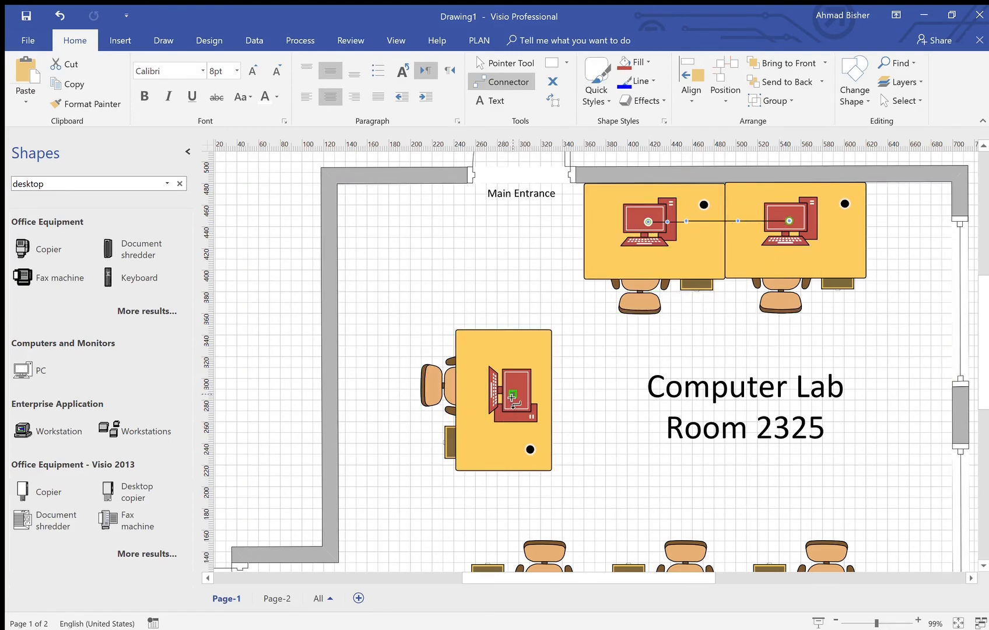
drag(513, 397, 646, 226)
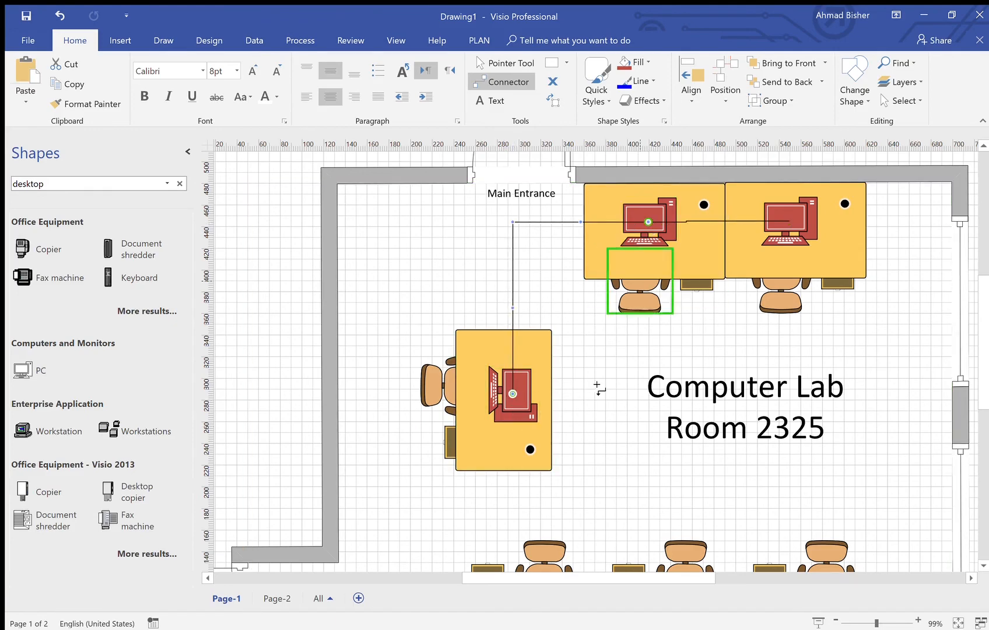
Step: Link the three PCs along the lower wall in a row with connectors glued to each PC's centre
scroll(588, 438, down, 3)
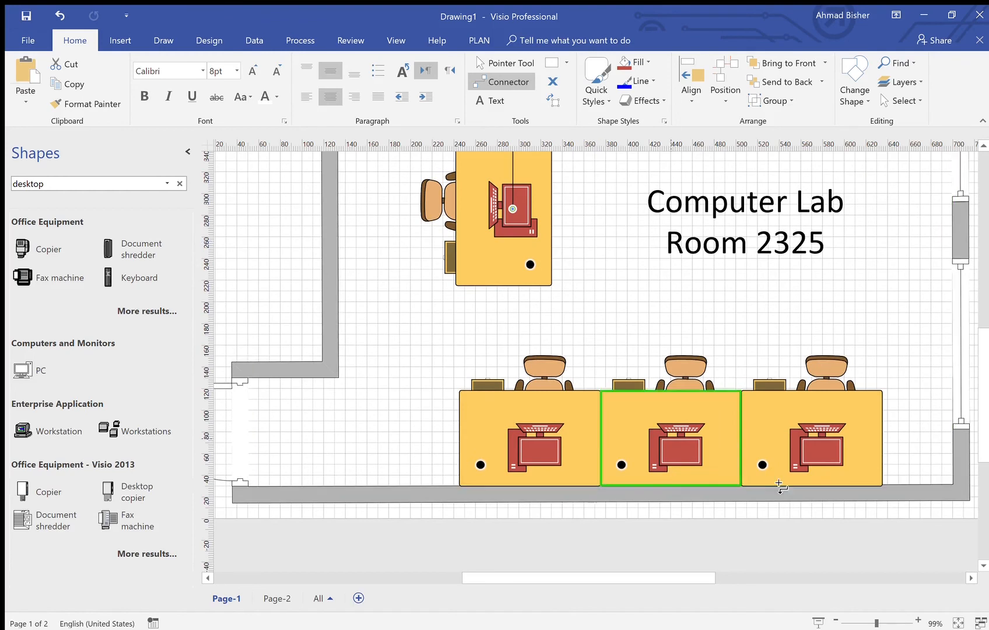
drag(818, 454, 540, 455)
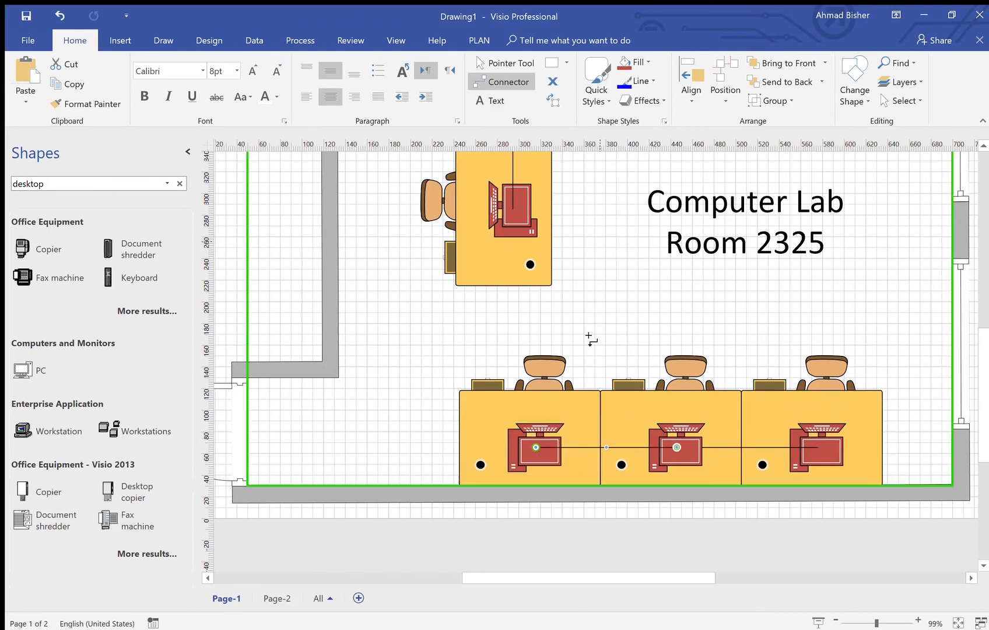
click(507, 64)
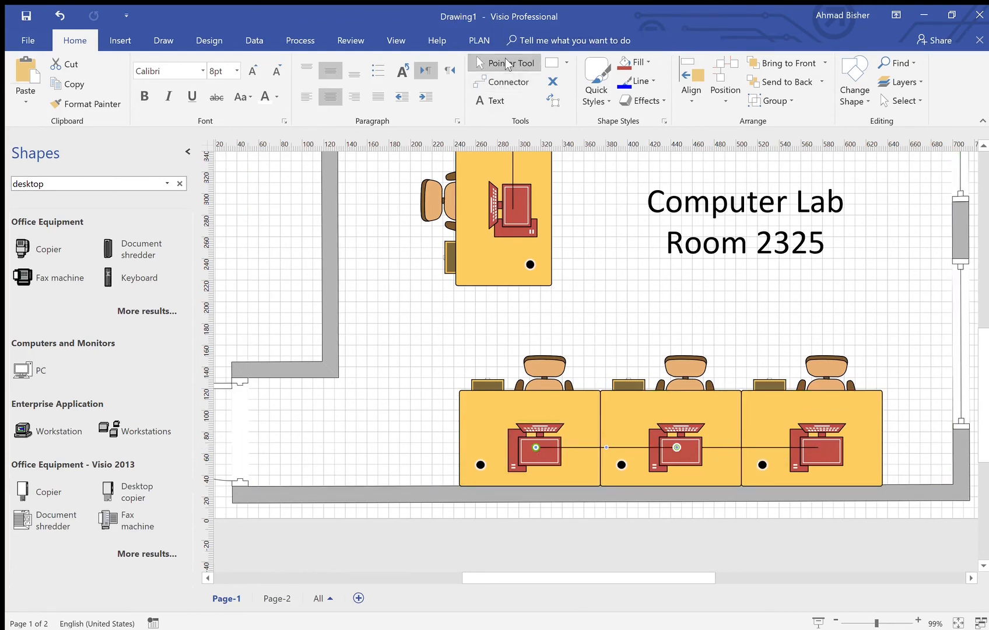
click(733, 448)
drag(709, 454, 685, 454)
drag(684, 454, 684, 453)
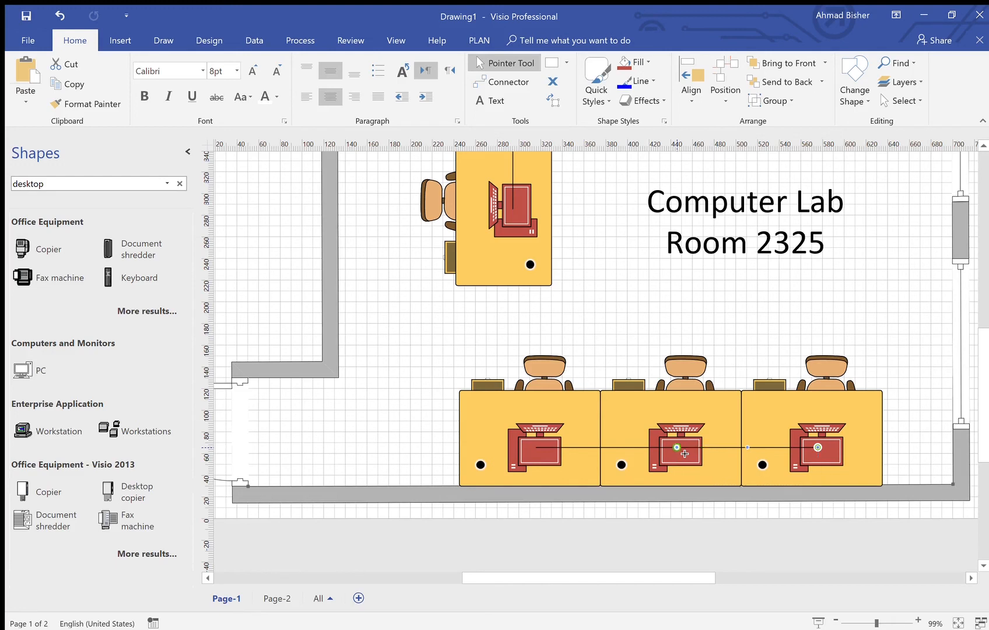
click(751, 337)
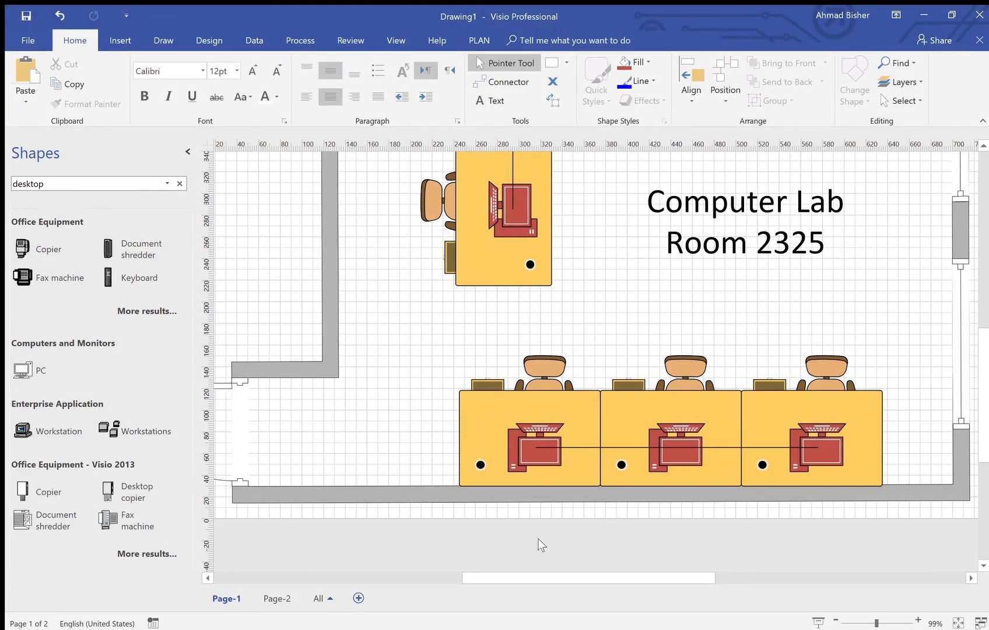
Step: Select both workstations along the upper wall and bring up the insert commands
click(836, 620)
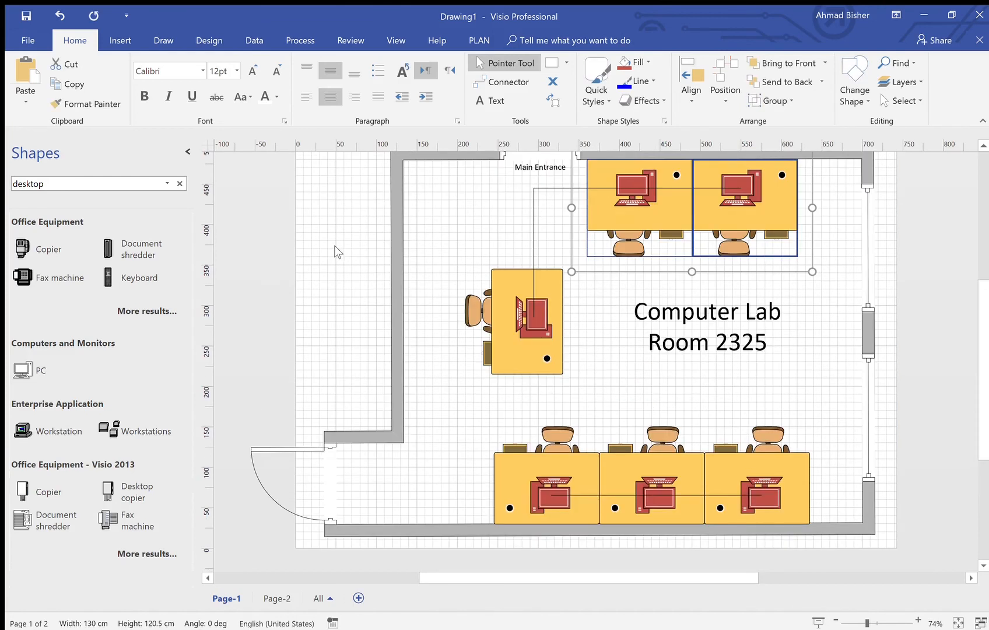
click(115, 39)
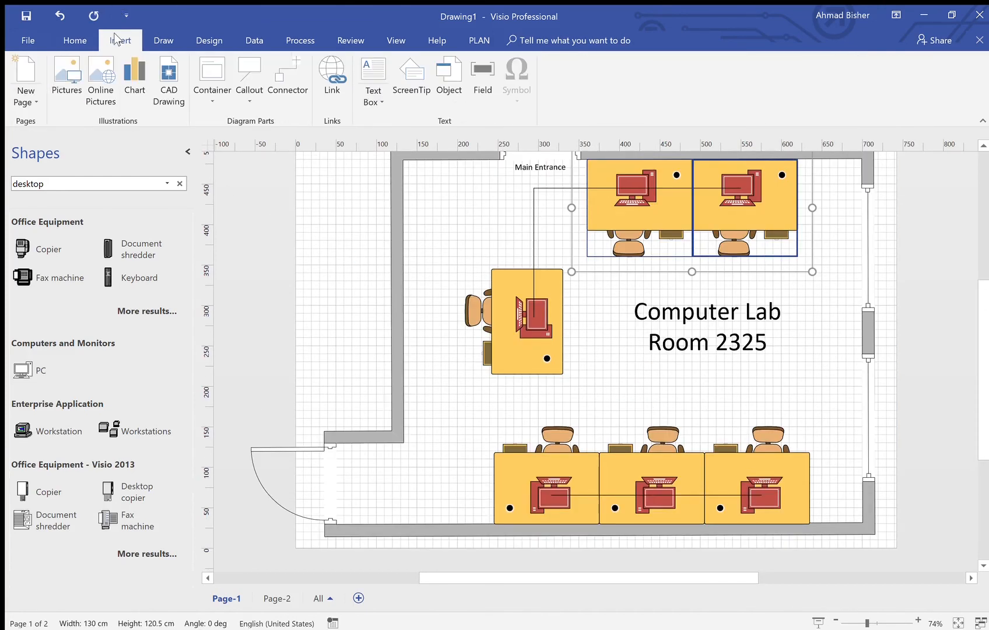